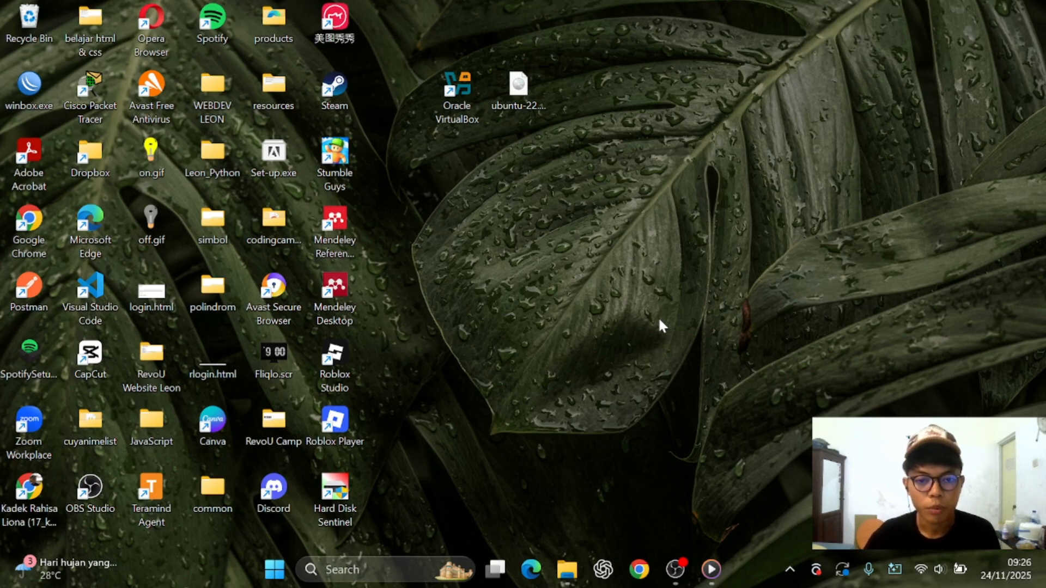
# Launch VirtualBox Manager from its desktop shortcut
pyautogui.click(463, 93)
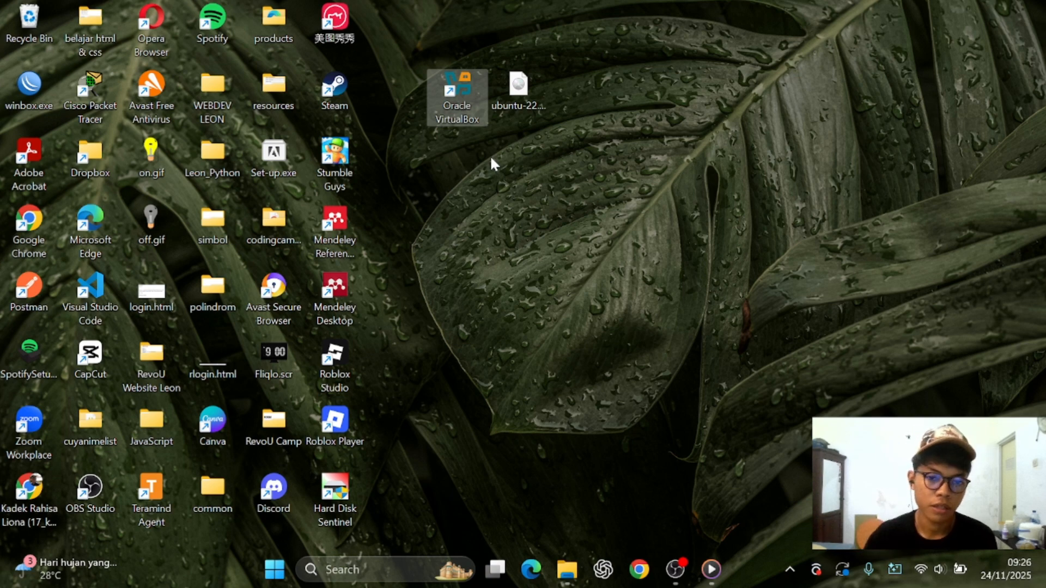
pyautogui.click(523, 102)
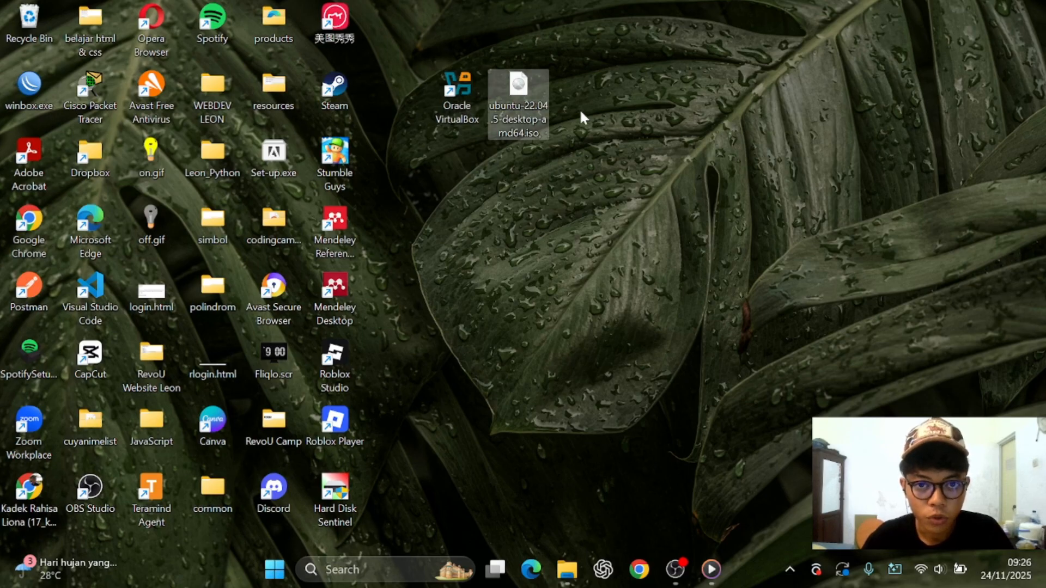
pyautogui.click(632, 163)
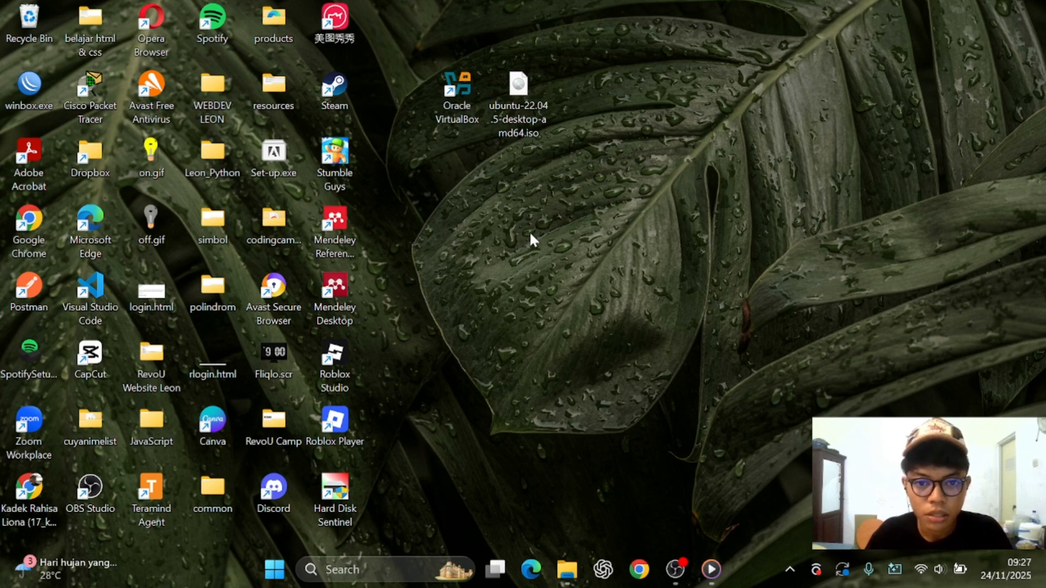
pyautogui.doubleClick(462, 104)
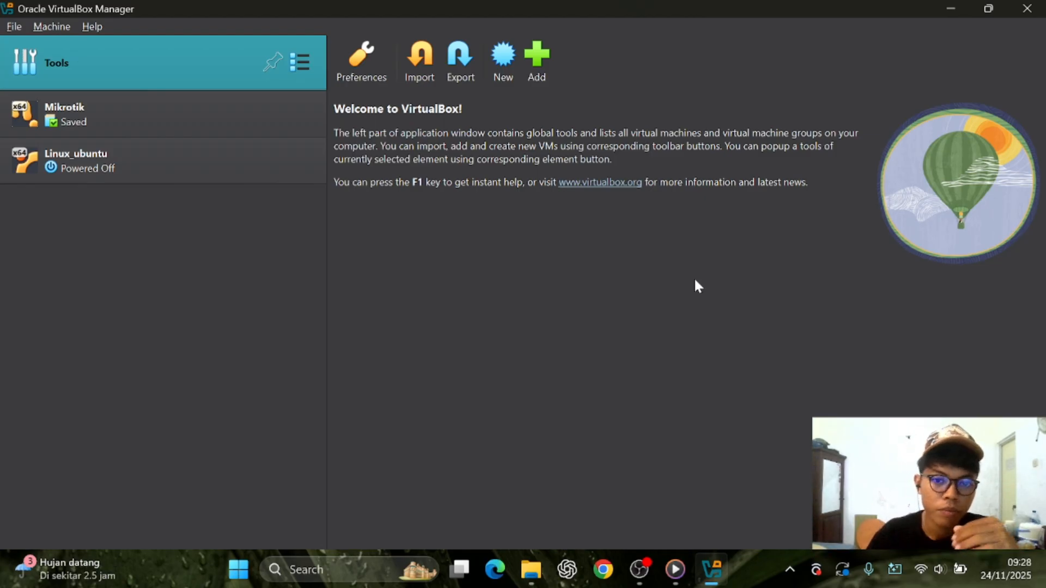
# Name the new virtual machine 'Ubuntu' with type Linux, Ubuntu (64-bit)
pyautogui.click(495, 61)
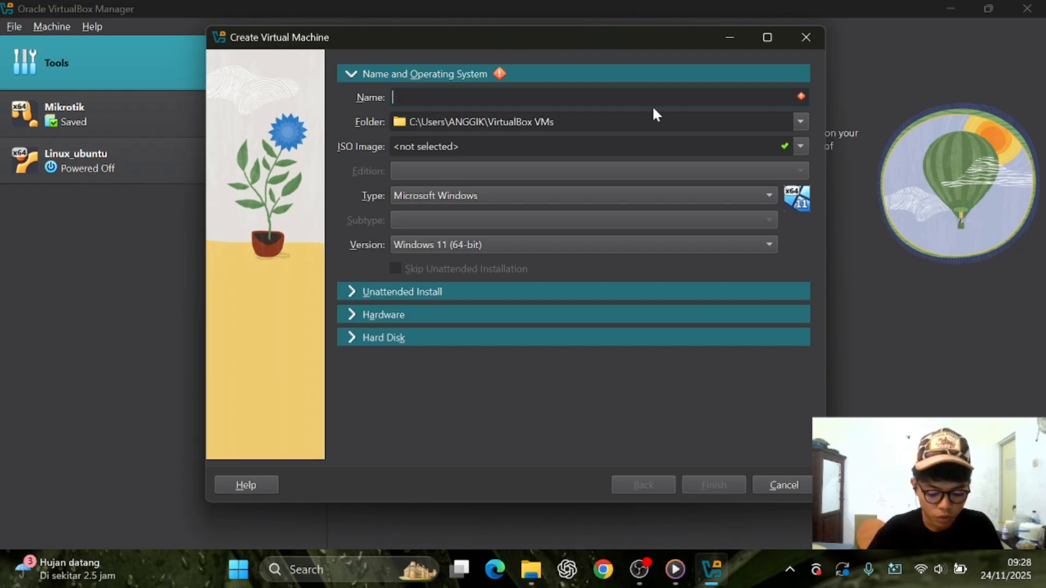
pyautogui.write('Ubuu')
pyautogui.press('BackSpace')
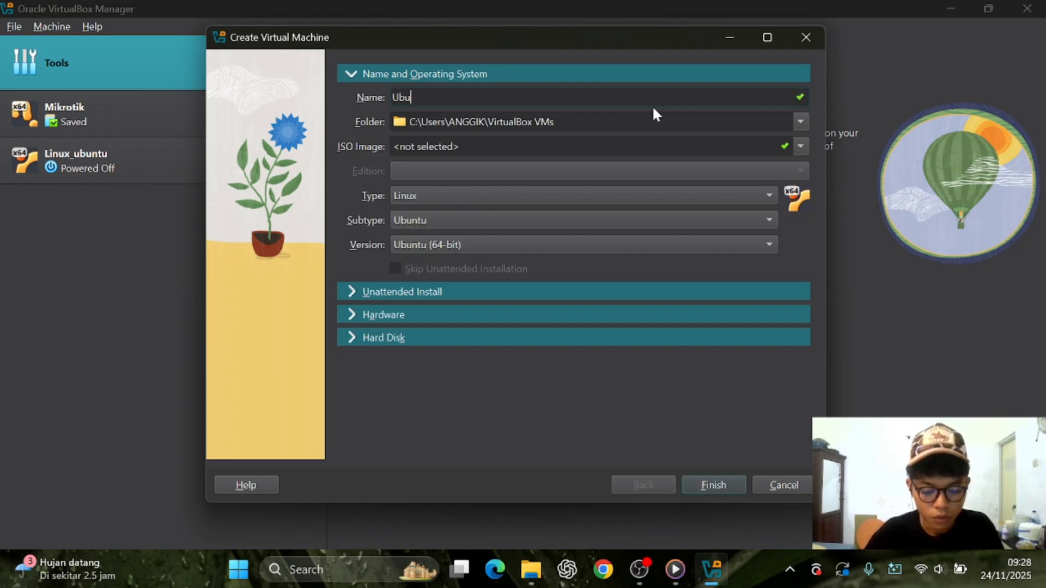
pyautogui.write('ntu')
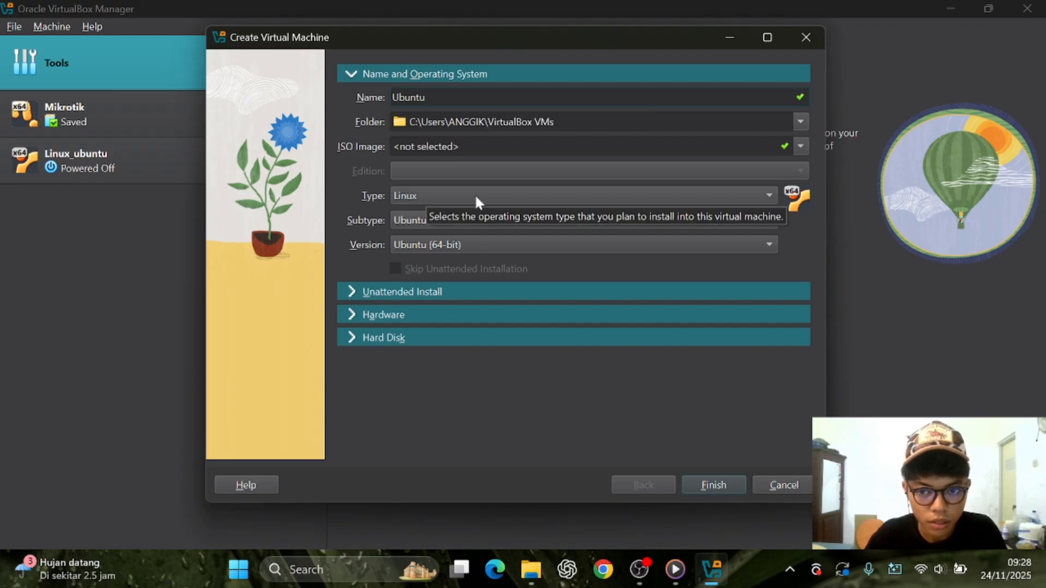
pyautogui.click(542, 196)
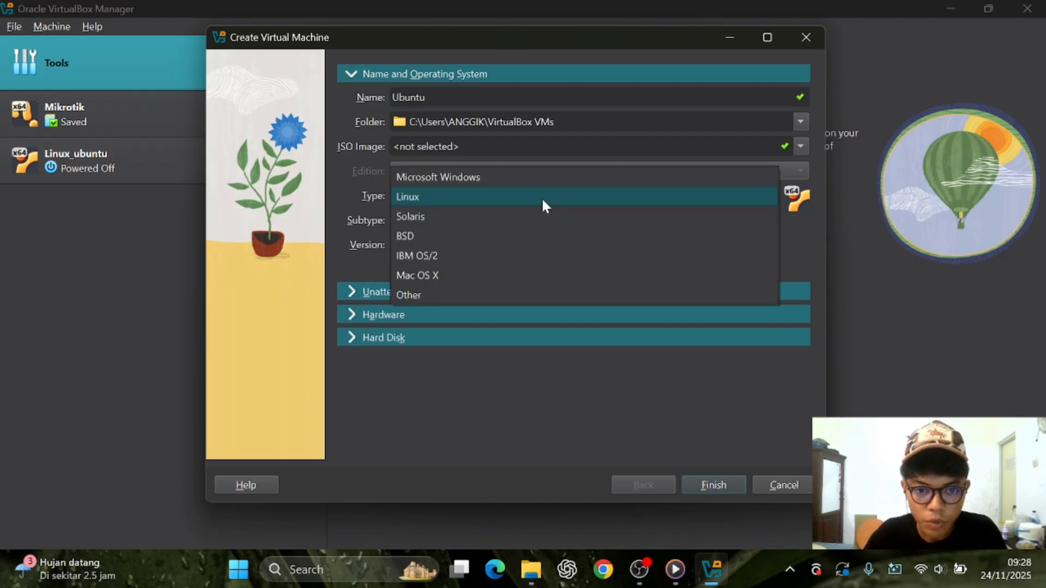
pyautogui.click(543, 197)
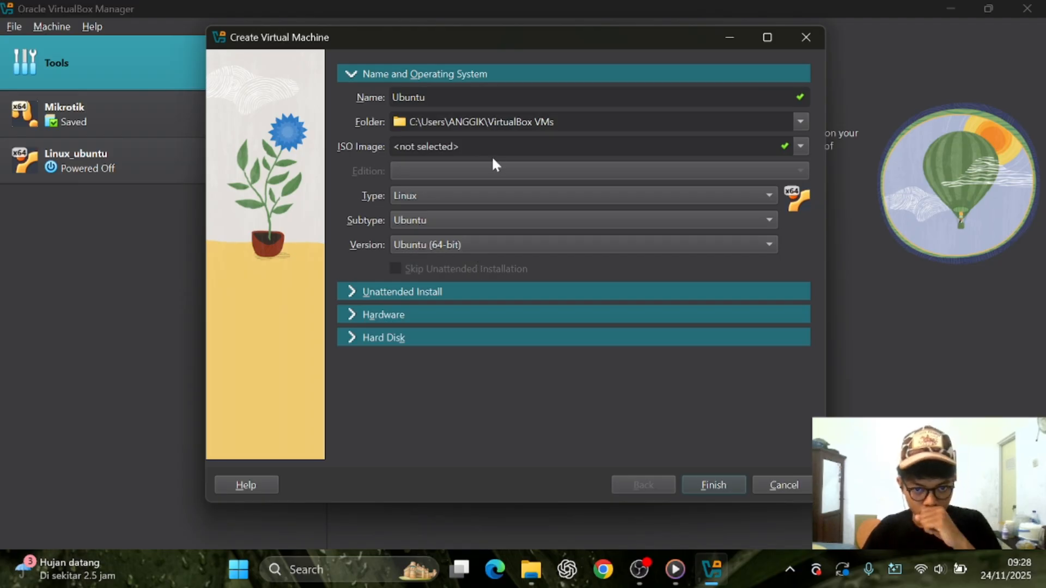
pyautogui.click(801, 146)
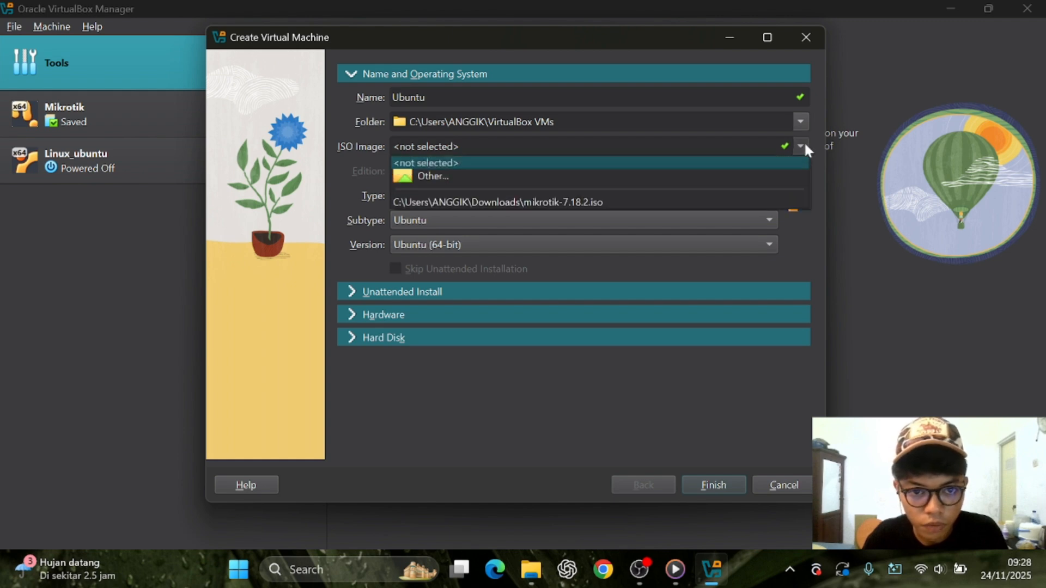
# Use ubuntu-22.04.5-desktop-amd64.iso from the Desktop as the ISO image
pyautogui.click(739, 170)
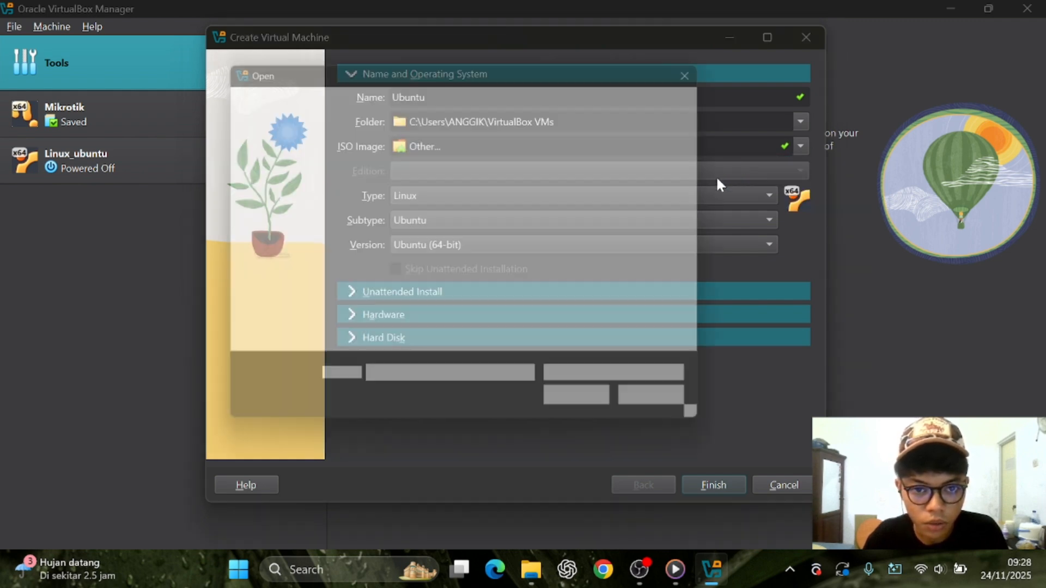
pyautogui.scroll(-3, 476, 240)
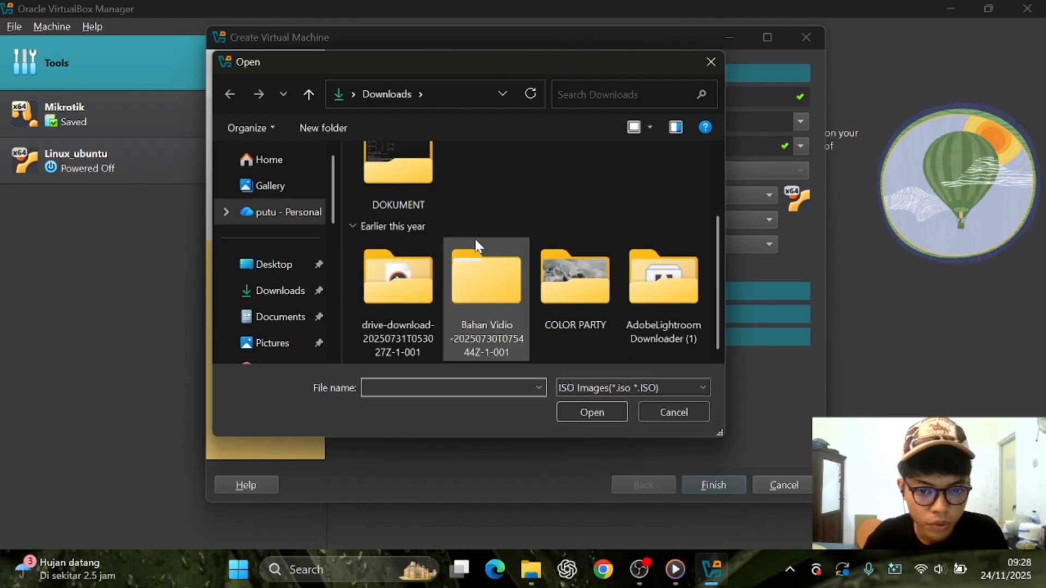
pyautogui.click(258, 289)
pyautogui.click(278, 212)
pyautogui.scroll(-3, 282, 269)
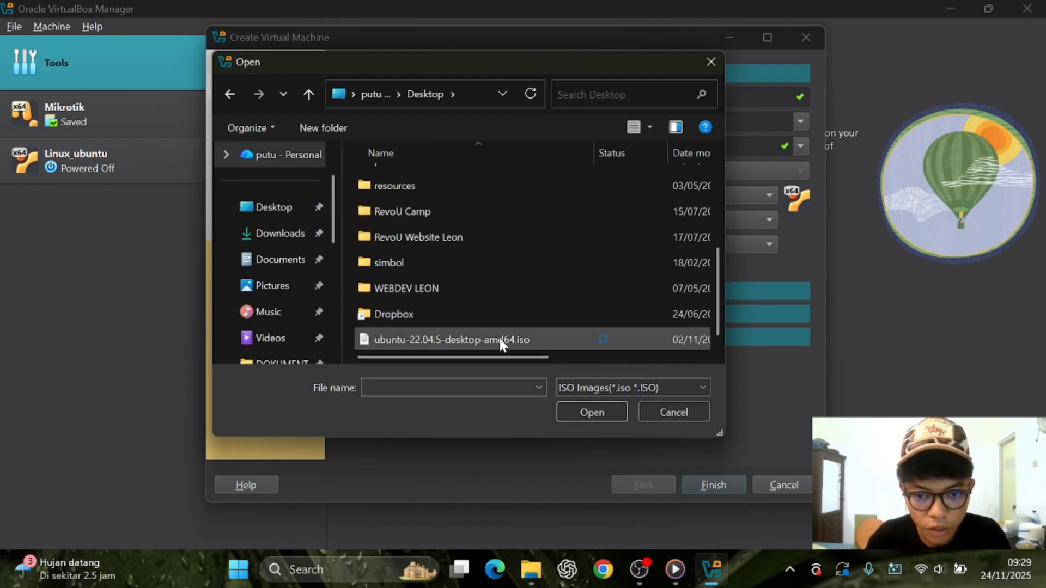
pyautogui.click(500, 342)
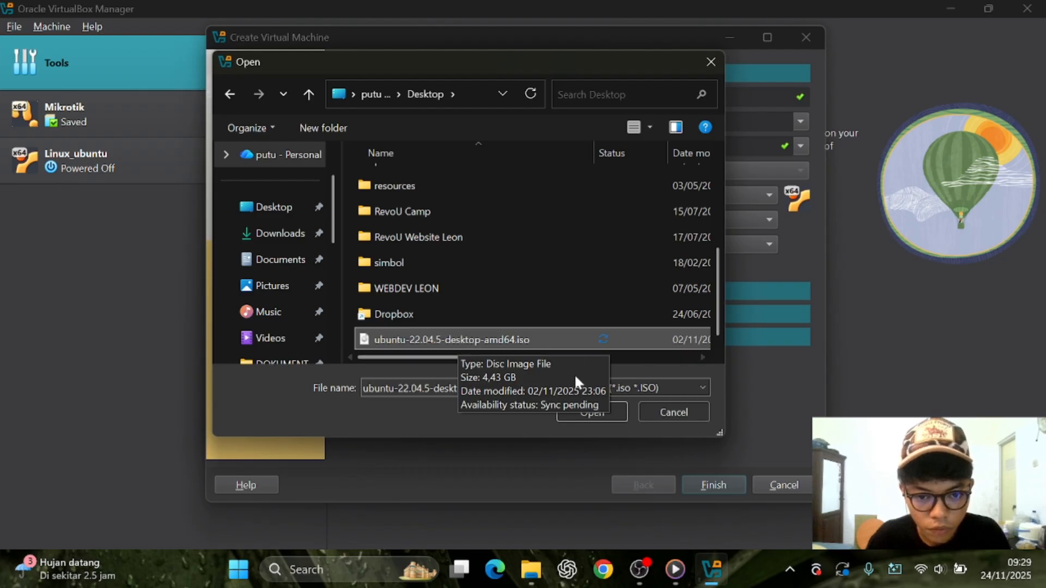
pyautogui.click(604, 415)
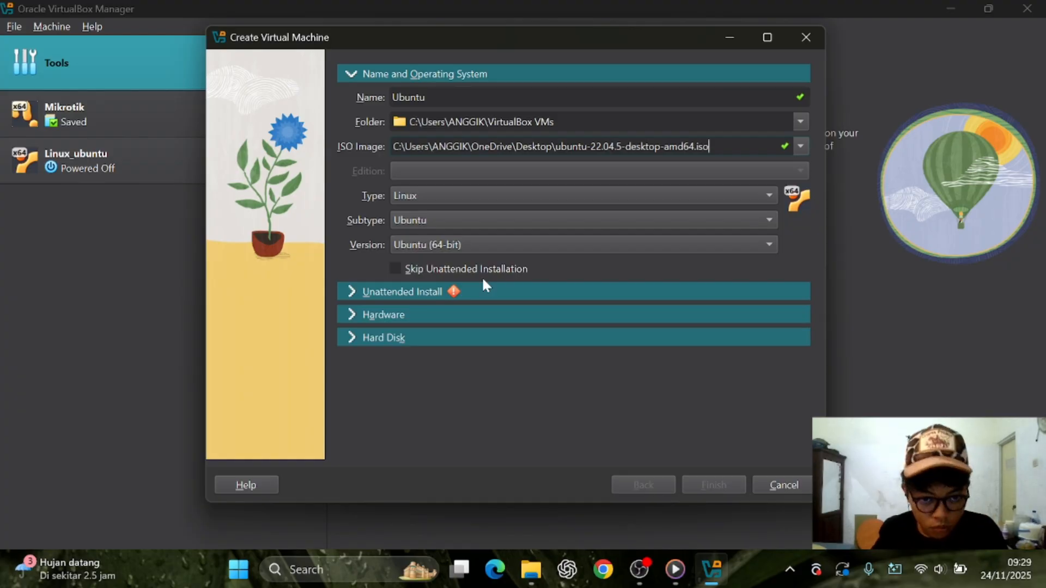
# Skip unattended installation and set base memory to 4000 MB
pyautogui.click(394, 267)
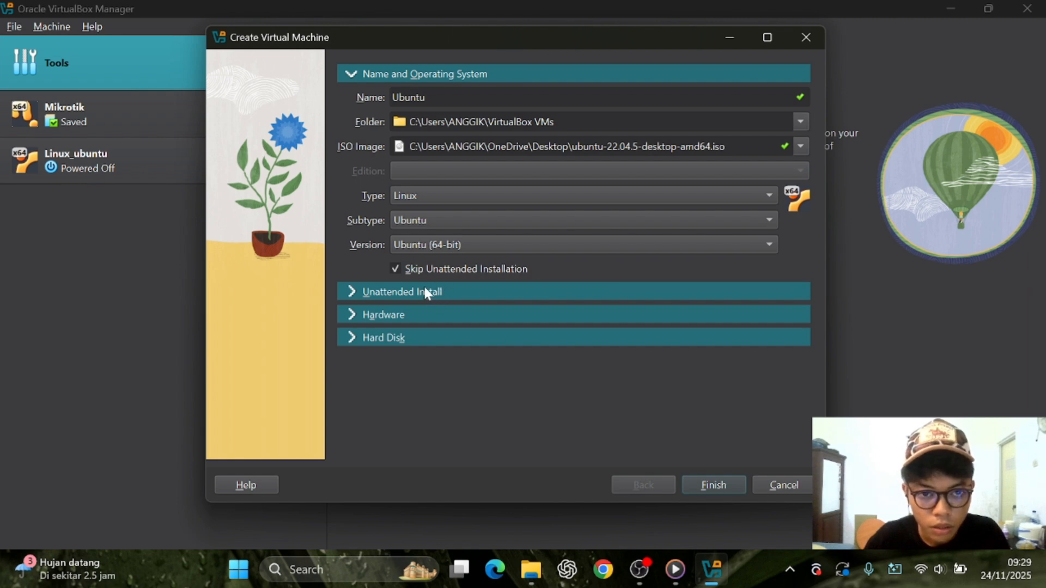
pyautogui.click(452, 287)
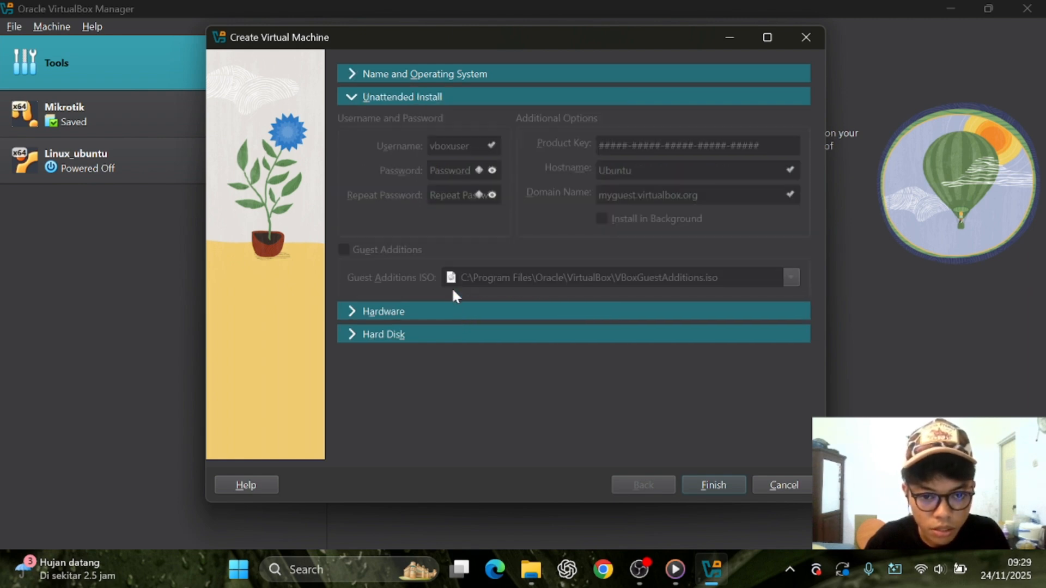
pyautogui.click(427, 316)
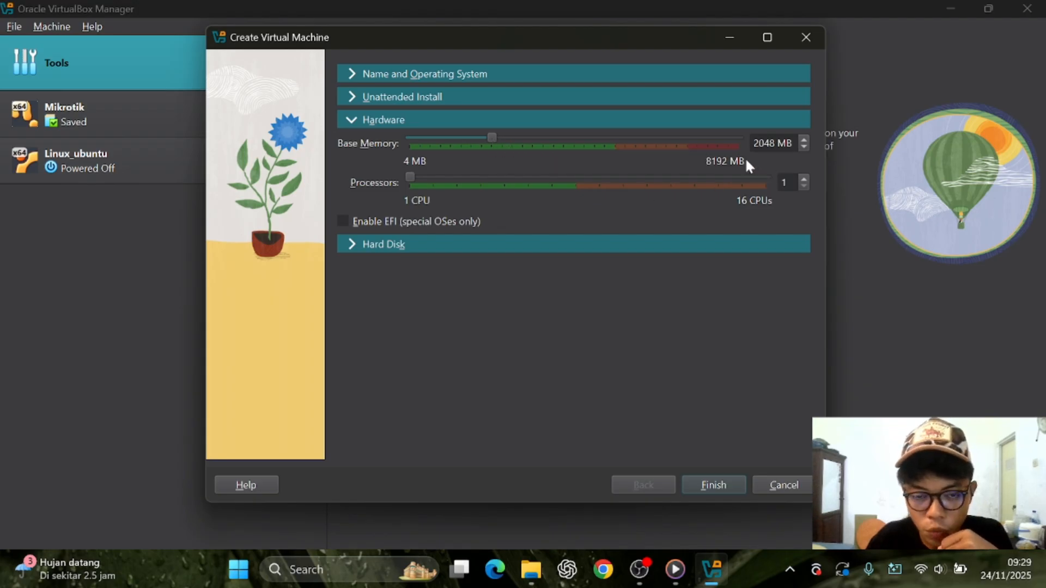
pyautogui.moveTo(492, 138); pyautogui.dragTo(536, 170)
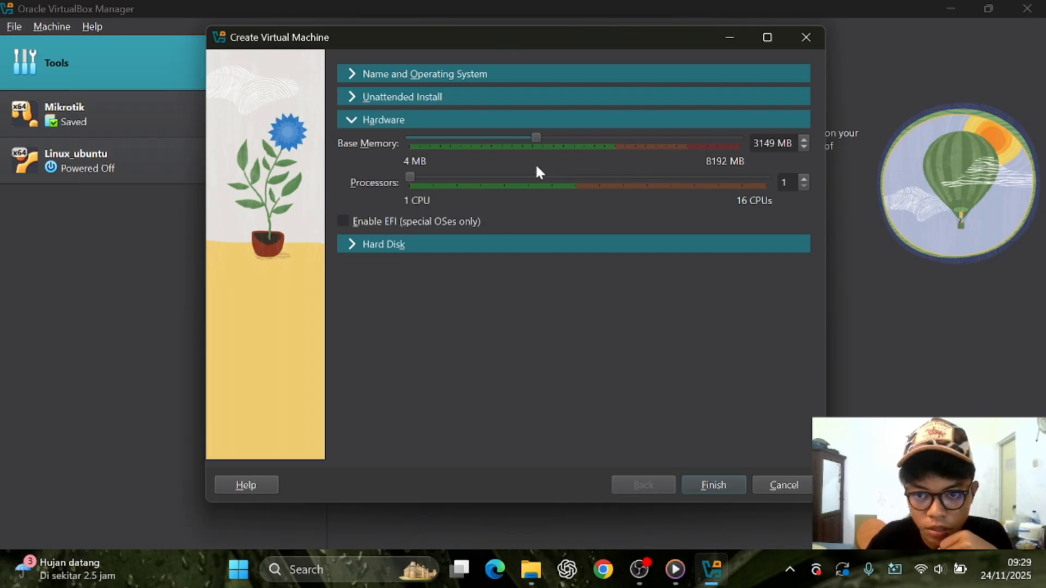
pyautogui.click(776, 143)
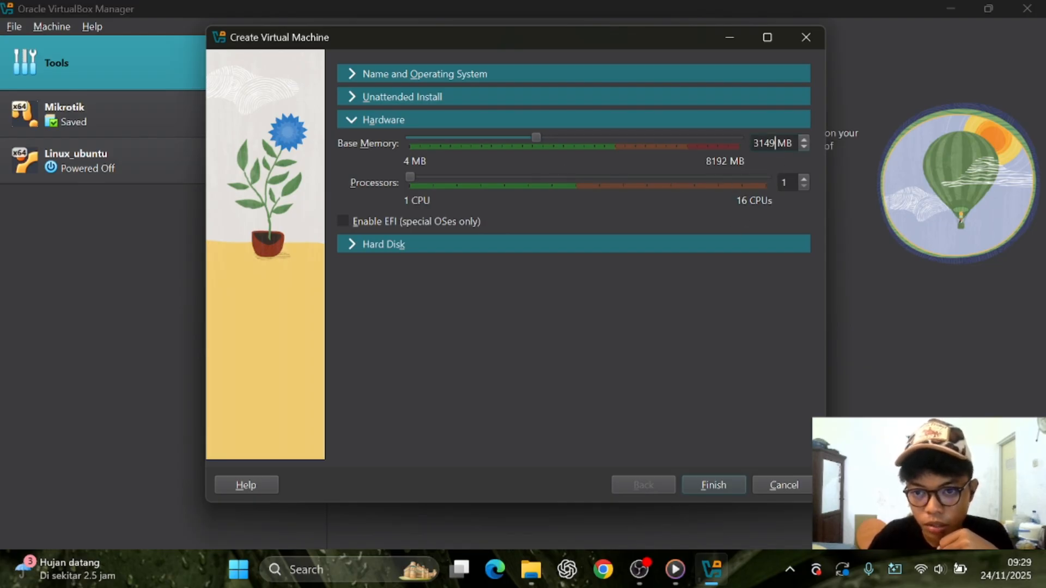
pyautogui.press('BackSpace')
pyautogui.press('BackSpace')
pyautogui.press('BackSpace')
pyautogui.press('BackSpace')
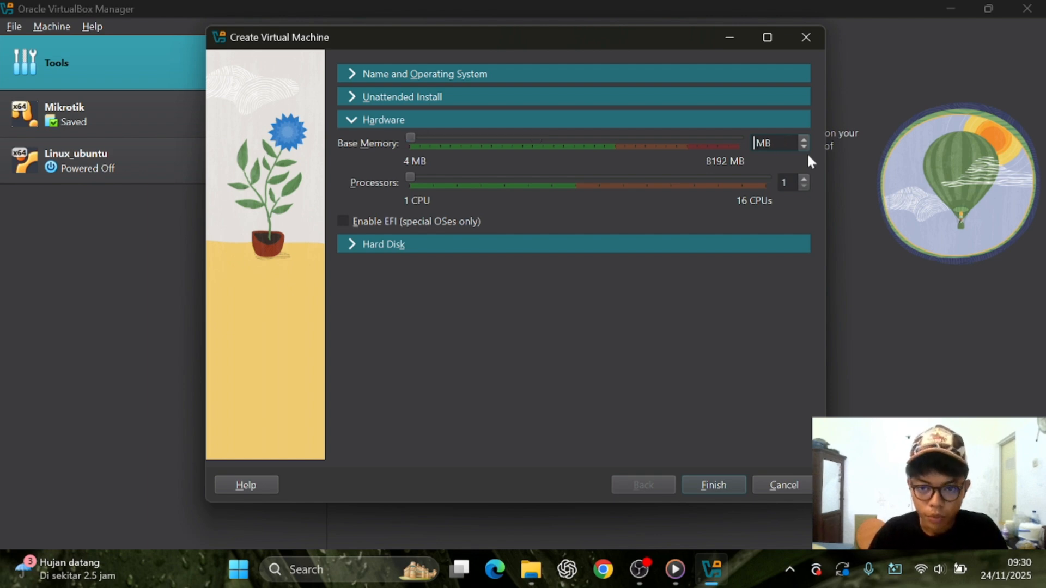
pyautogui.write('4000')
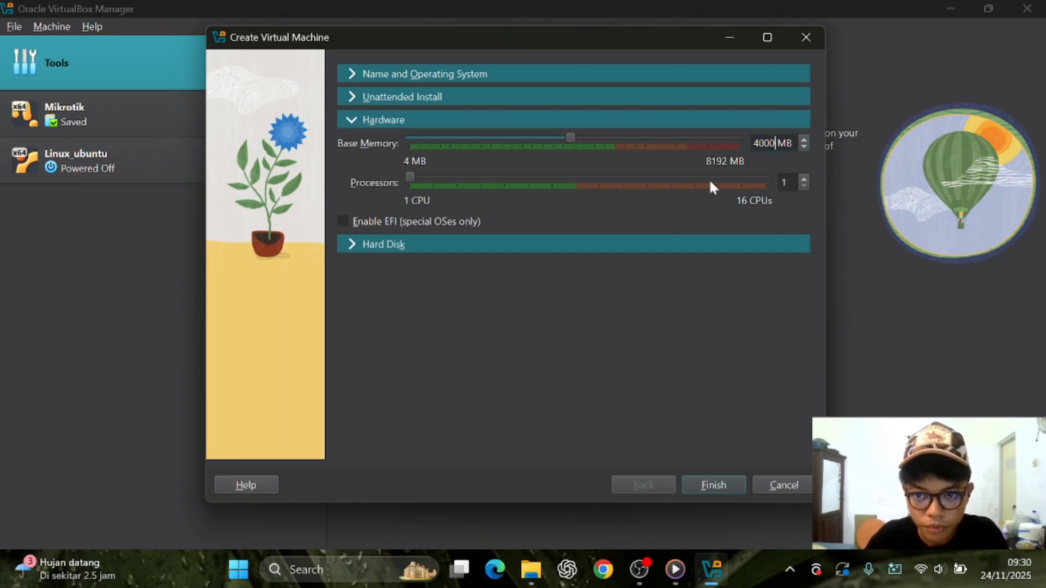
pyautogui.click(803, 139)
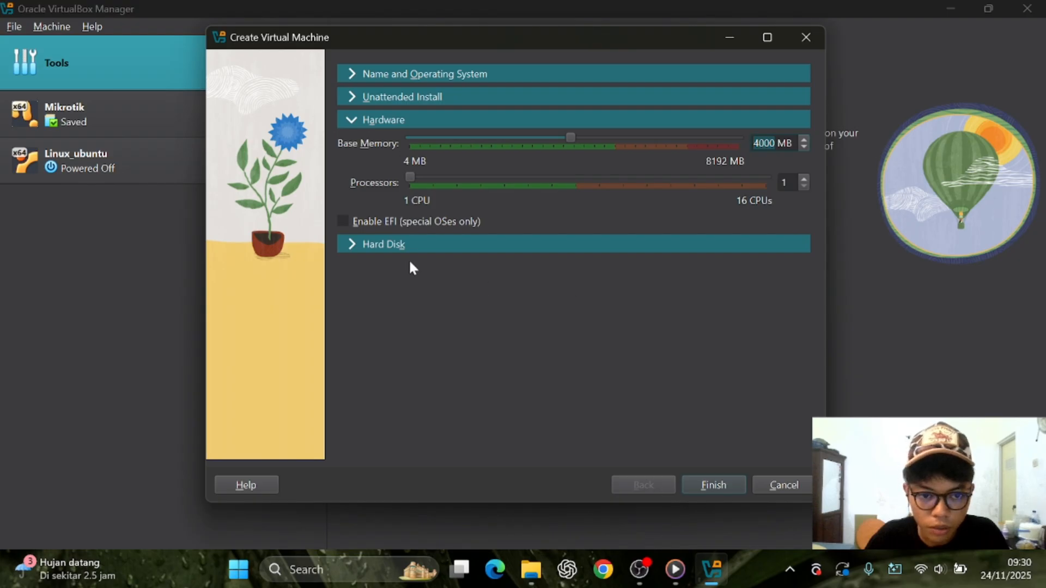
# Give the VM a 30 GB hard disk in VHD format and finish creating it
pyautogui.click(397, 245)
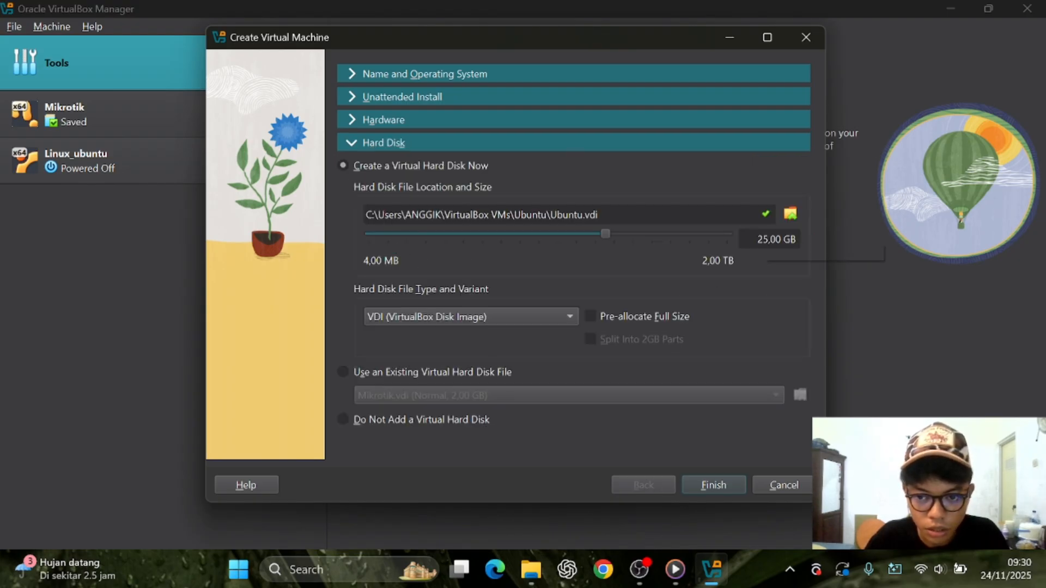
pyautogui.click(766, 239)
pyautogui.press('BackSpace')
pyautogui.press('BackSpace')
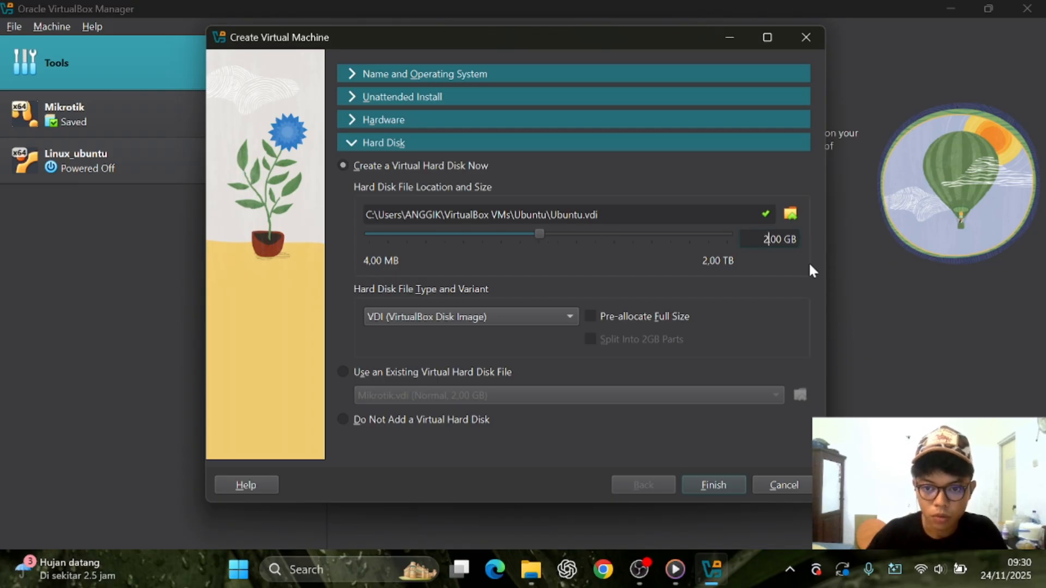
pyautogui.write('30')
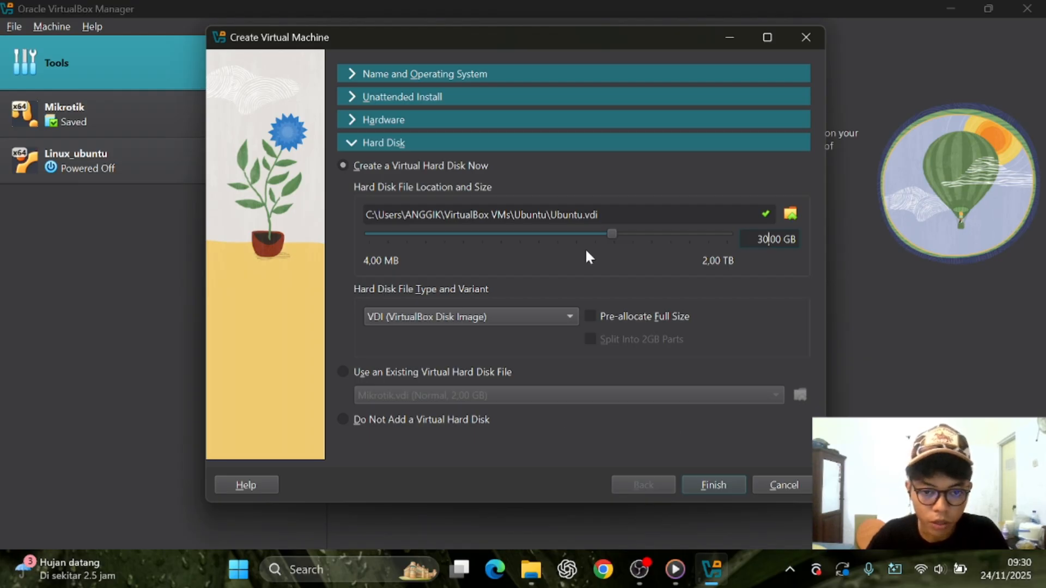
pyautogui.click(571, 318)
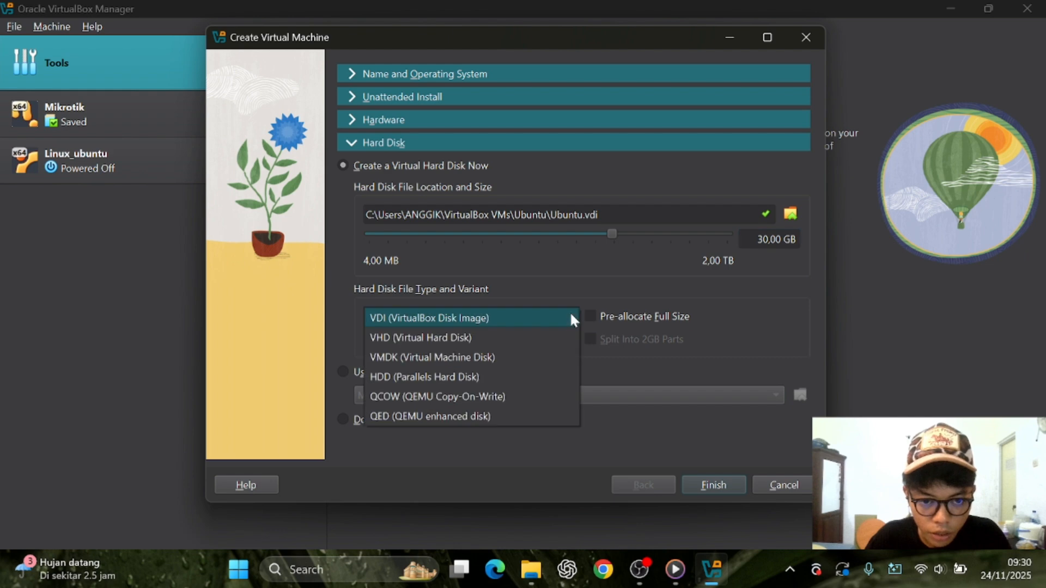
pyautogui.click(516, 337)
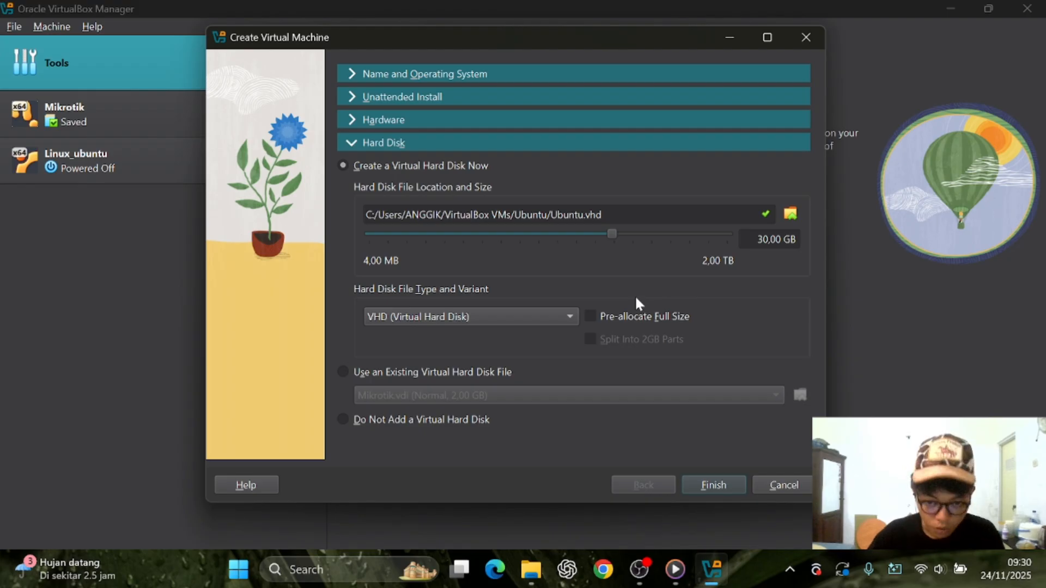
pyautogui.click(713, 485)
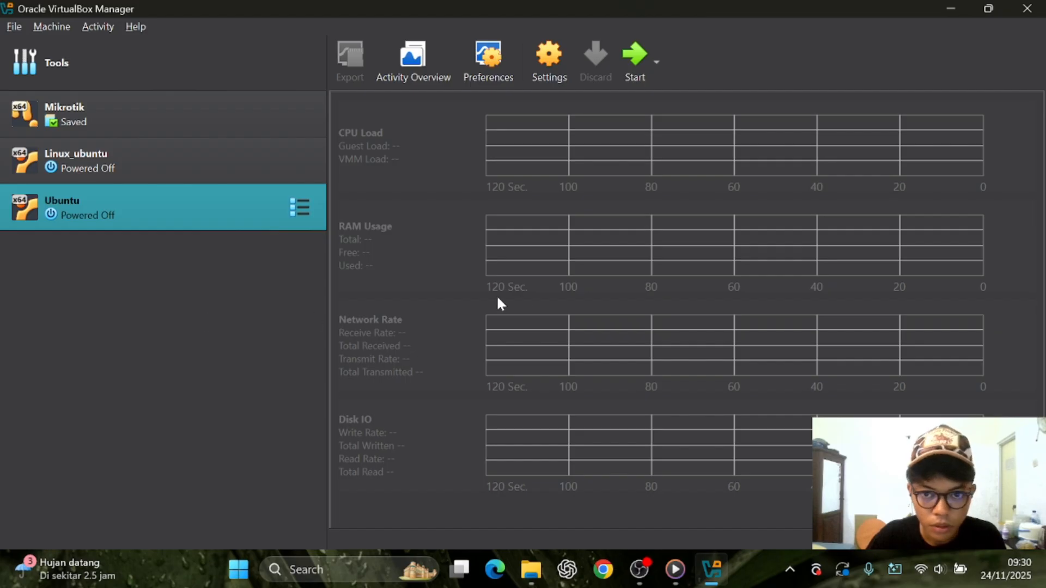
# Start the Ubuntu virtual machine
pyautogui.click(632, 65)
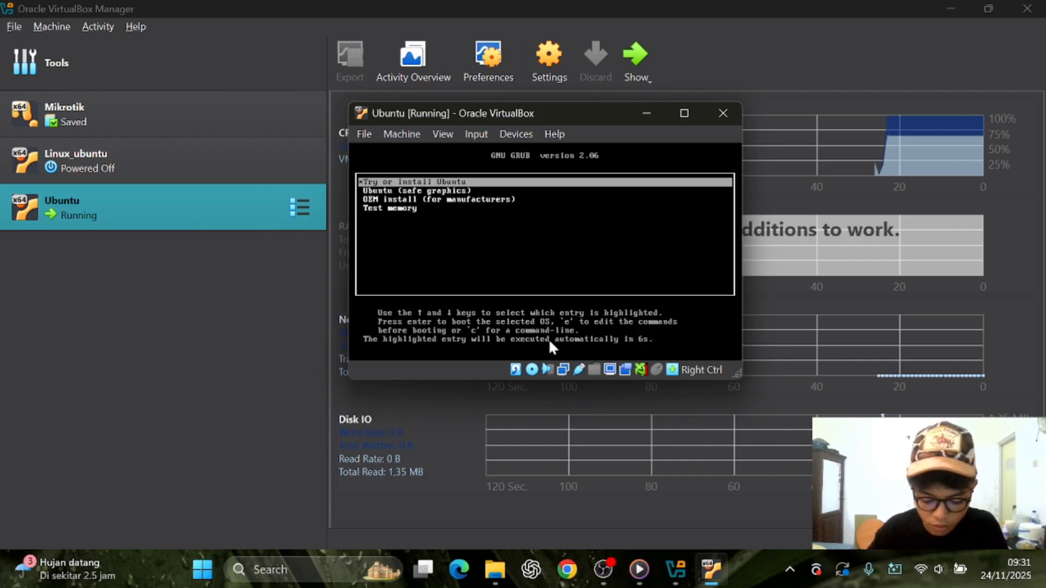
# Boot the 'Try or Install Ubuntu' entry from the GRUB menu
pyautogui.press('Down')
pyautogui.press('Up')
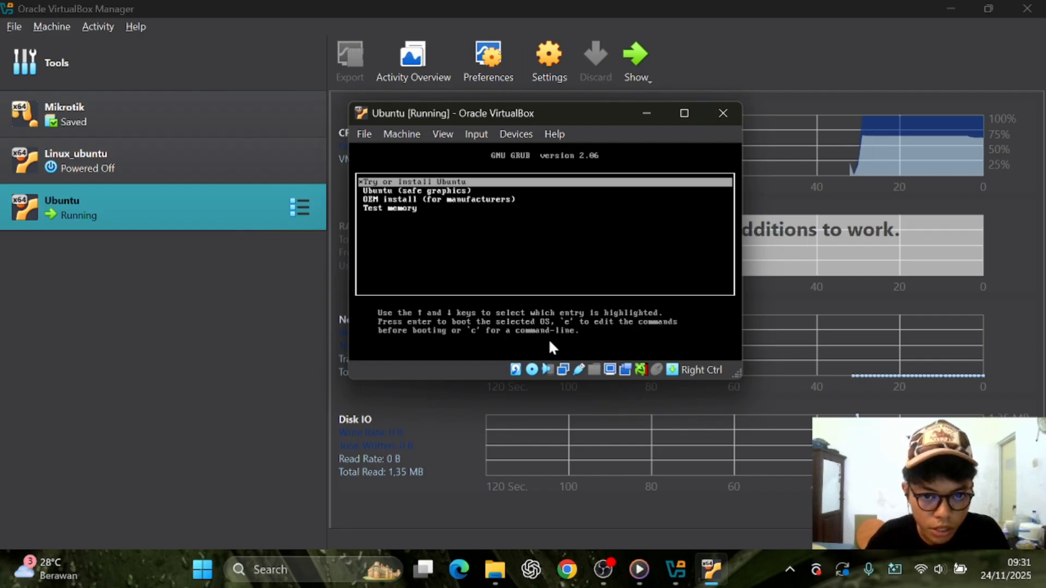
pyautogui.press('Down')
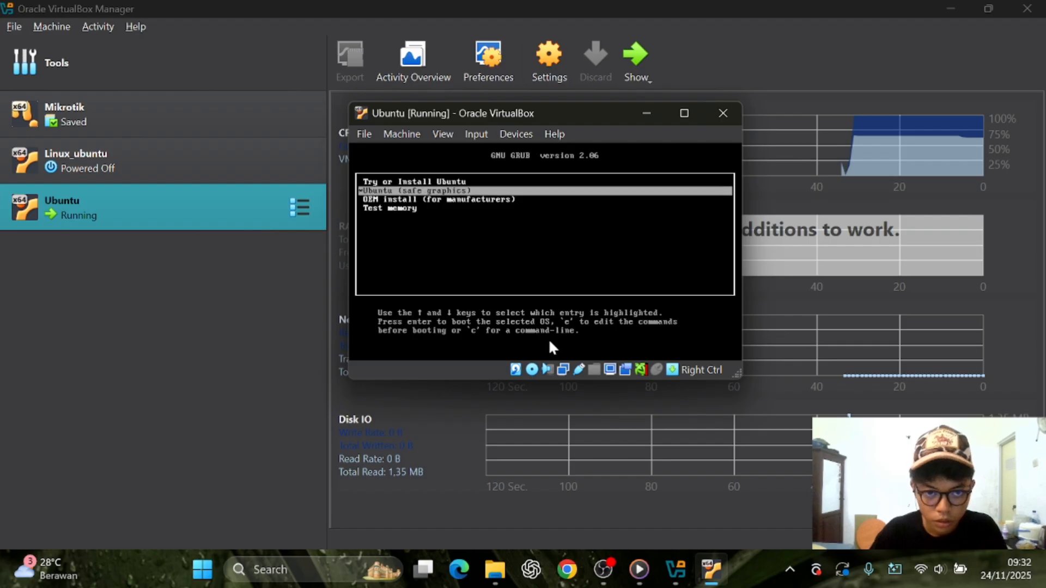
pyautogui.press('Up')
pyautogui.press('Return')
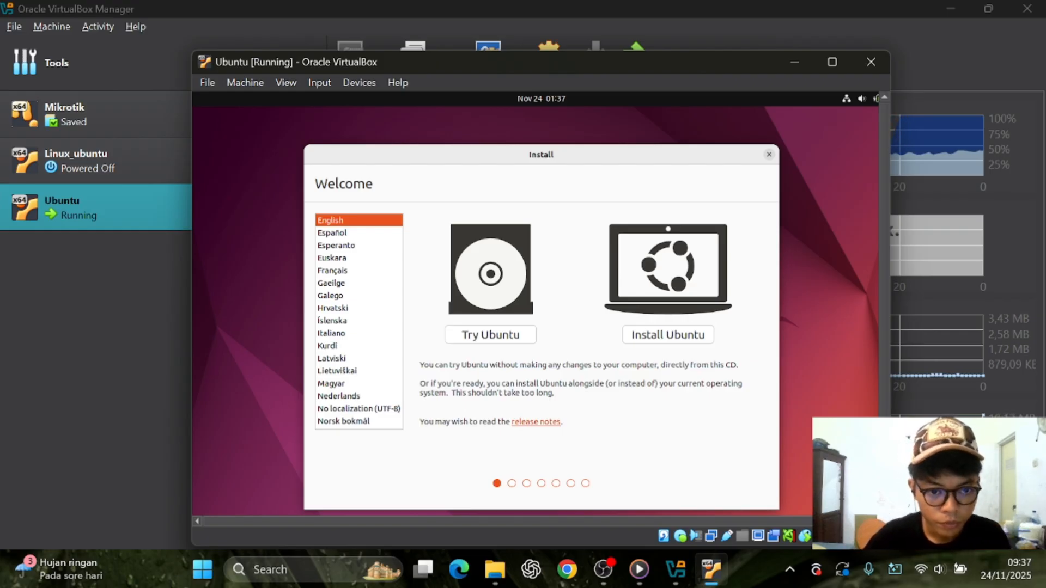
# Keep English as the installer language and choose Install Ubuntu
pyautogui.click(380, 234)
pyautogui.click(355, 221)
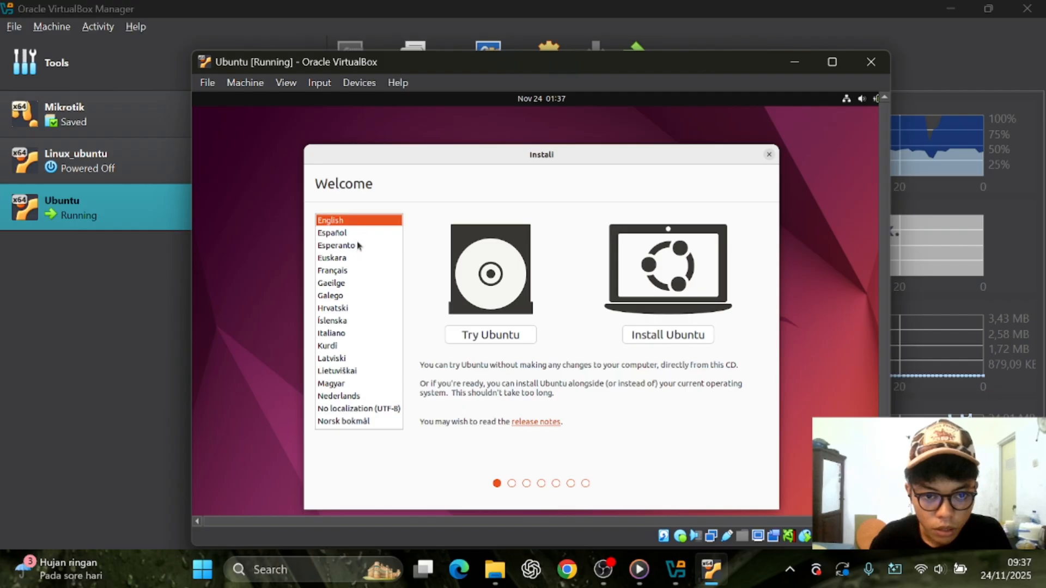
pyautogui.click(370, 235)
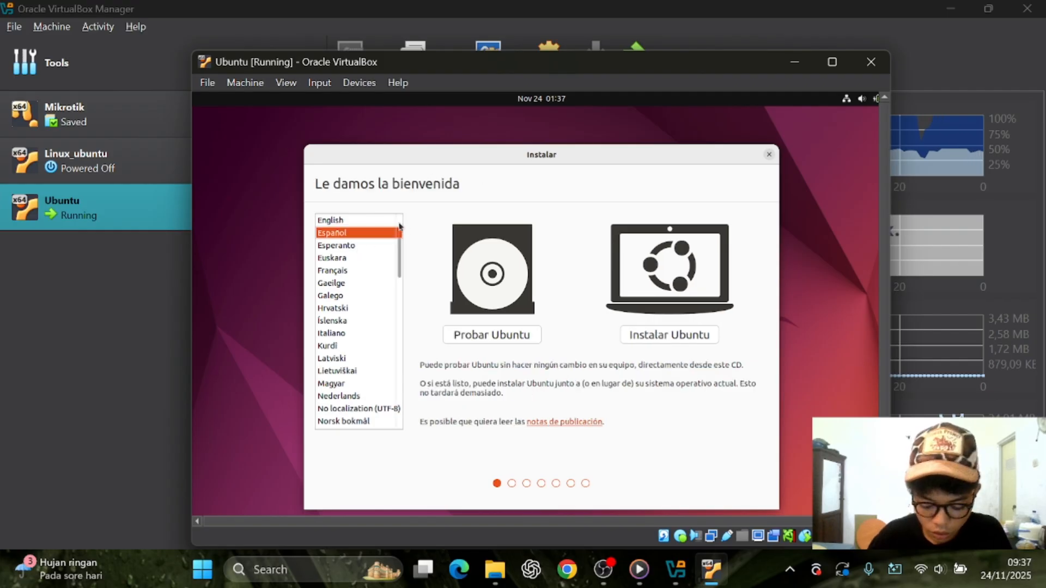
pyautogui.click(356, 223)
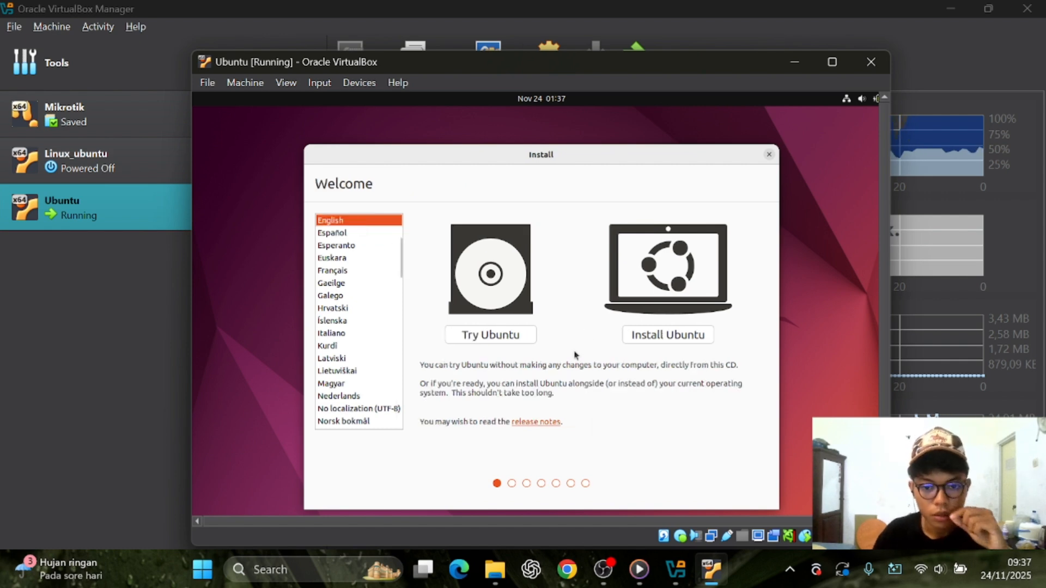
pyautogui.click(649, 336)
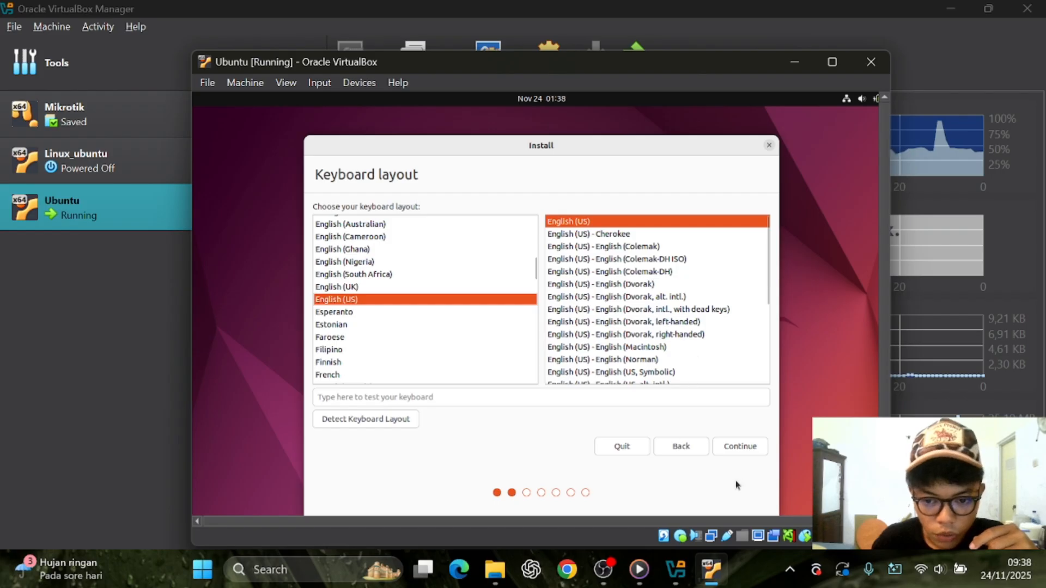
# Accept the English (US) keyboard layout and turn off downloading updates during installation
pyautogui.click(742, 445)
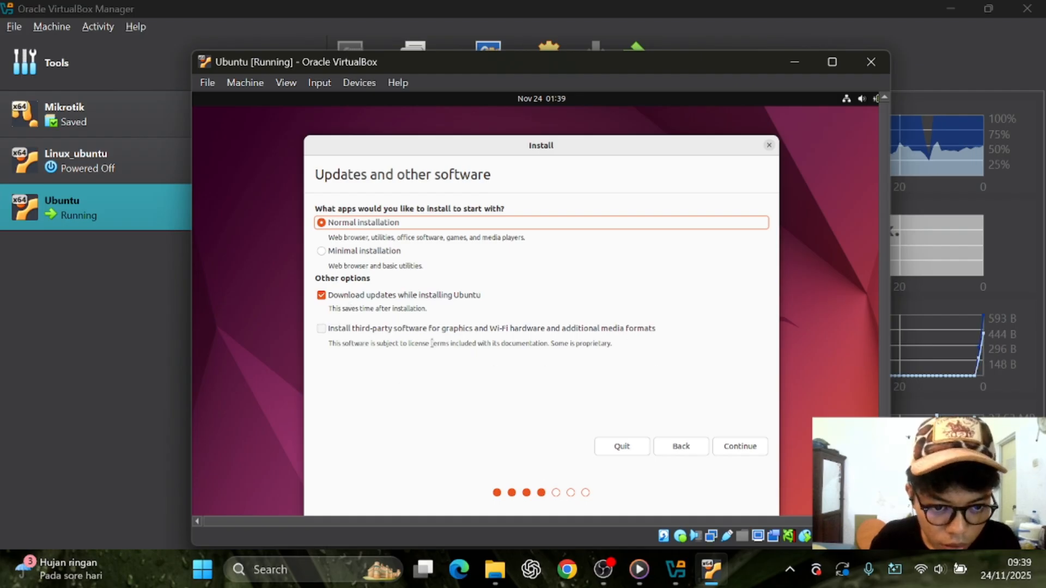
pyautogui.click(322, 296)
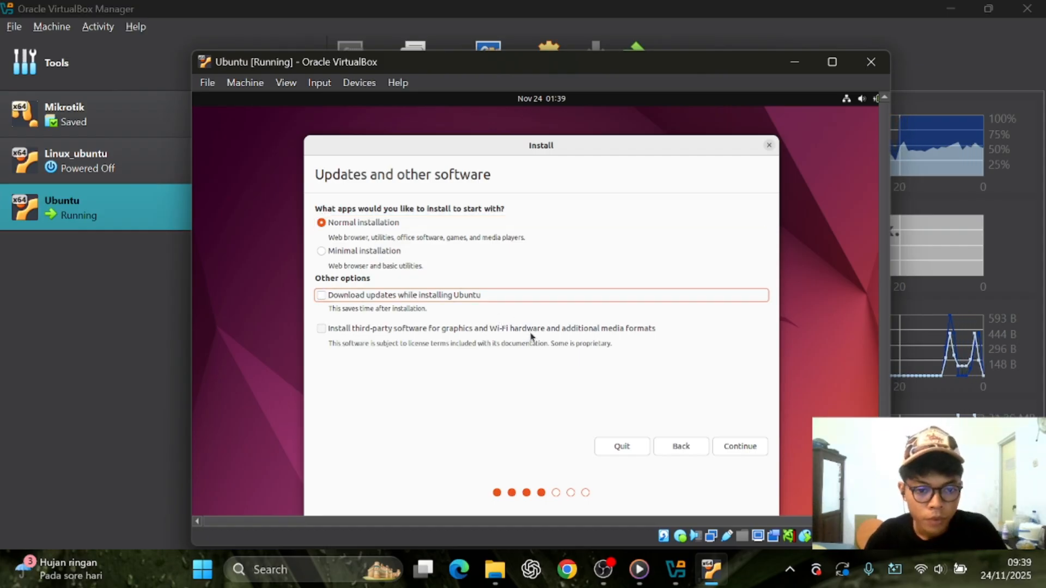
pyautogui.click(740, 446)
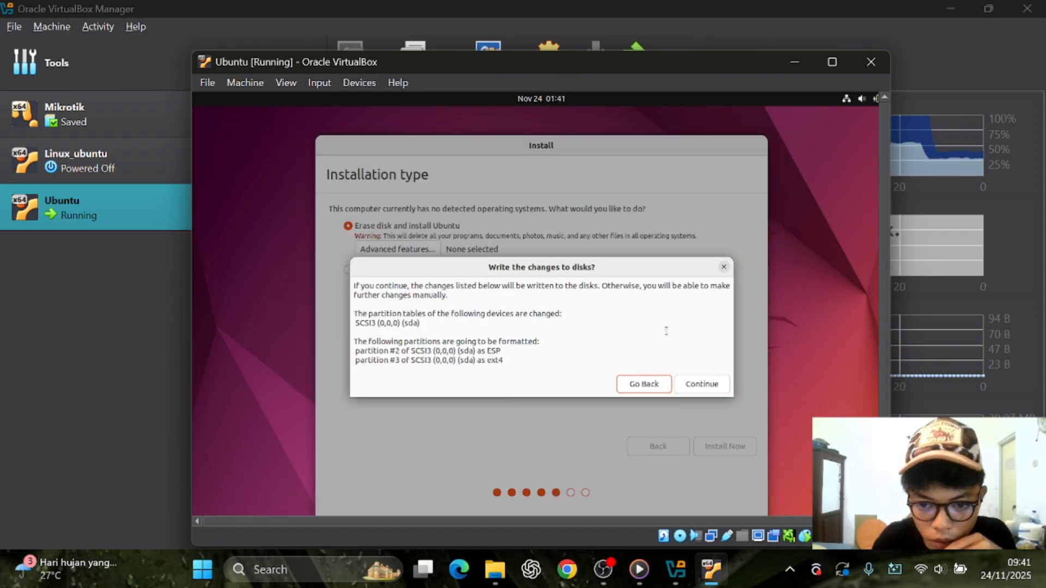
# Confirm writing disk changes and set the location to Denpasar - Bali
pyautogui.click(701, 383)
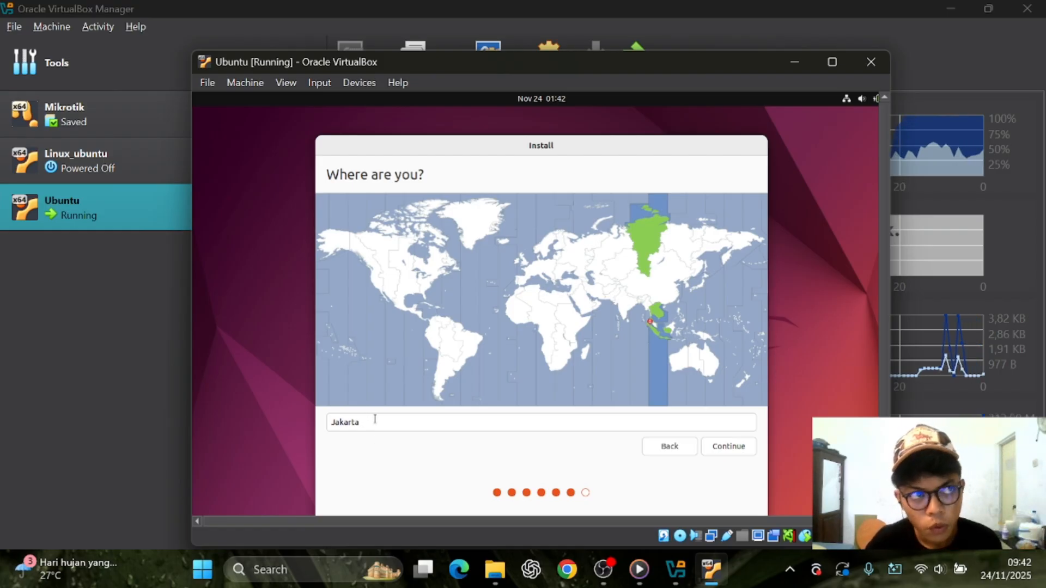
pyautogui.click(404, 425)
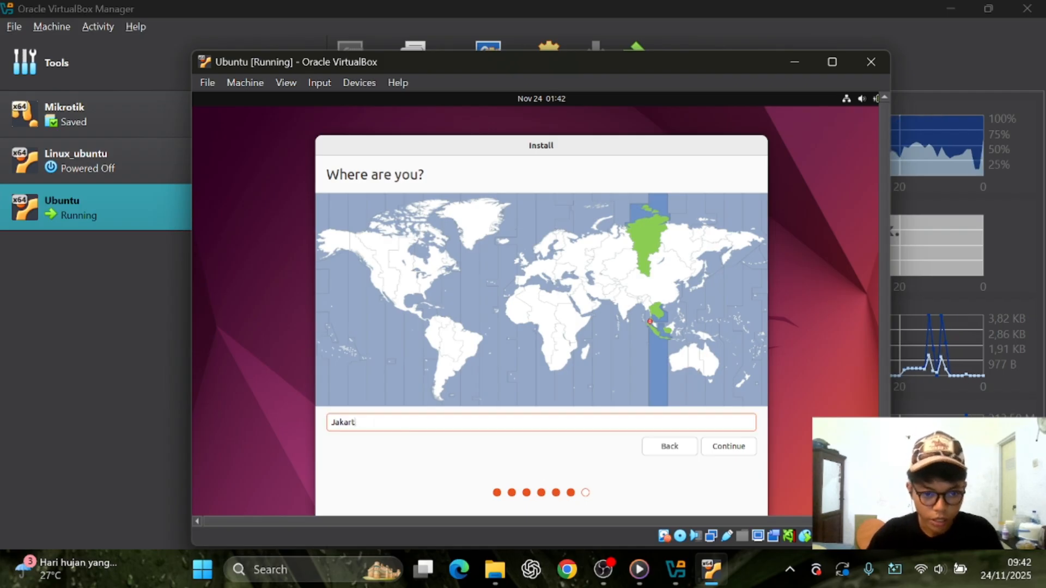
pyautogui.press('BackSpace')
pyautogui.press('BackSpace')
pyautogui.press('BackSpace')
pyautogui.press('BackSpace')
pyautogui.press('BackSpace')
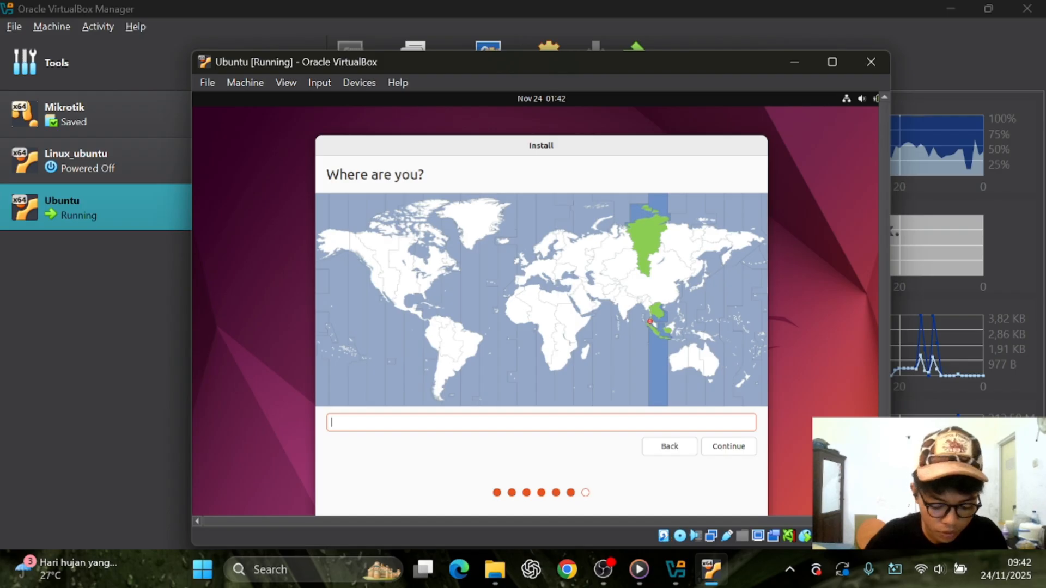
pyautogui.write('Bali')
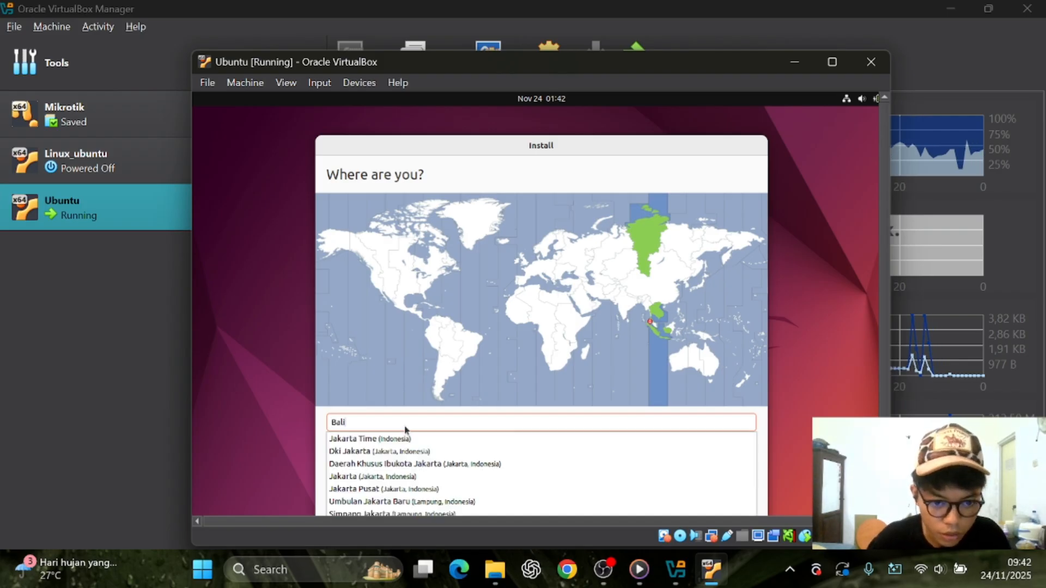
pyautogui.click(424, 213)
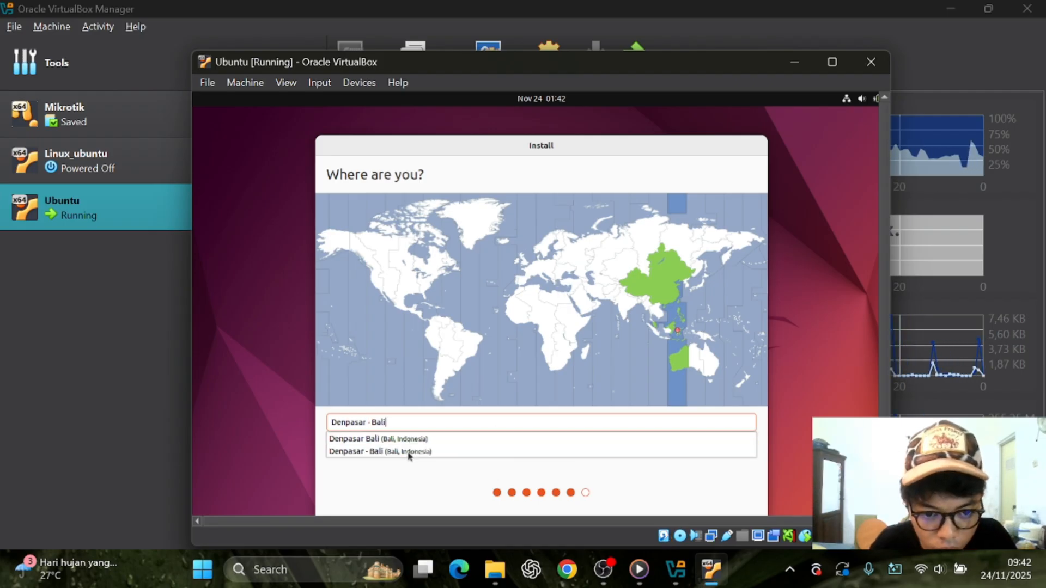
pyautogui.click(635, 492)
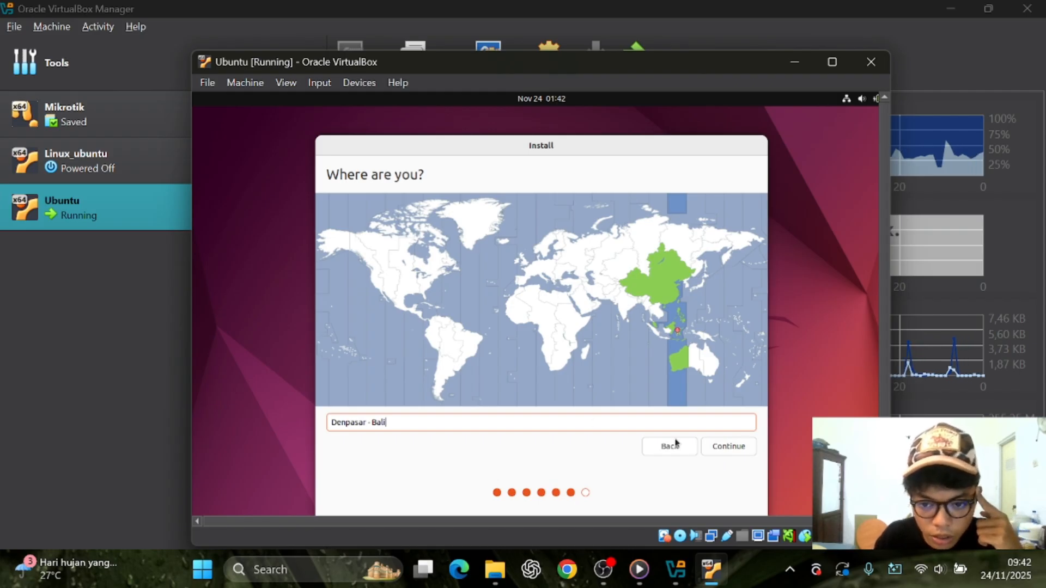
pyautogui.click(734, 449)
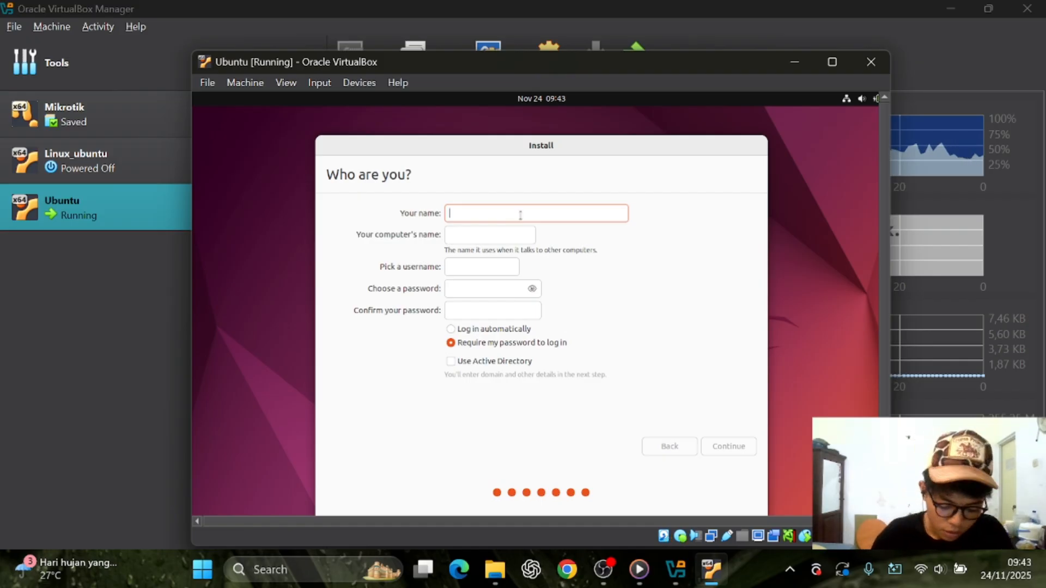
# Fill in the account's name and username, set and confirm the password, and continue installing
pyautogui.write('Lion')
pyautogui.press('Tab')
pyautogui.write('LION')
pyautogui.click(520, 288)
pyautogui.click(532, 289)
pyautogui.write('123')
pyautogui.click(532, 311)
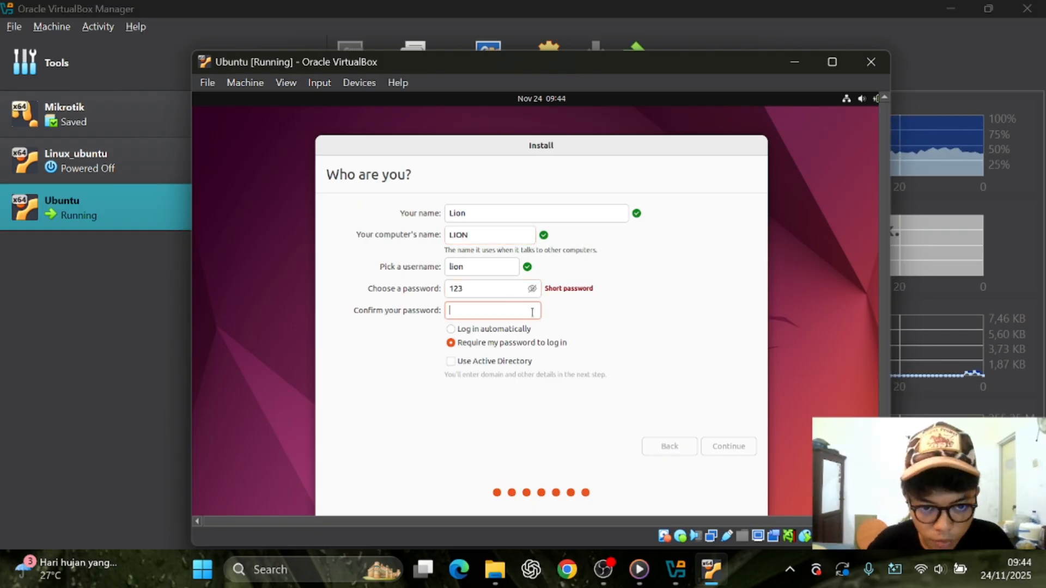
pyautogui.write('123')
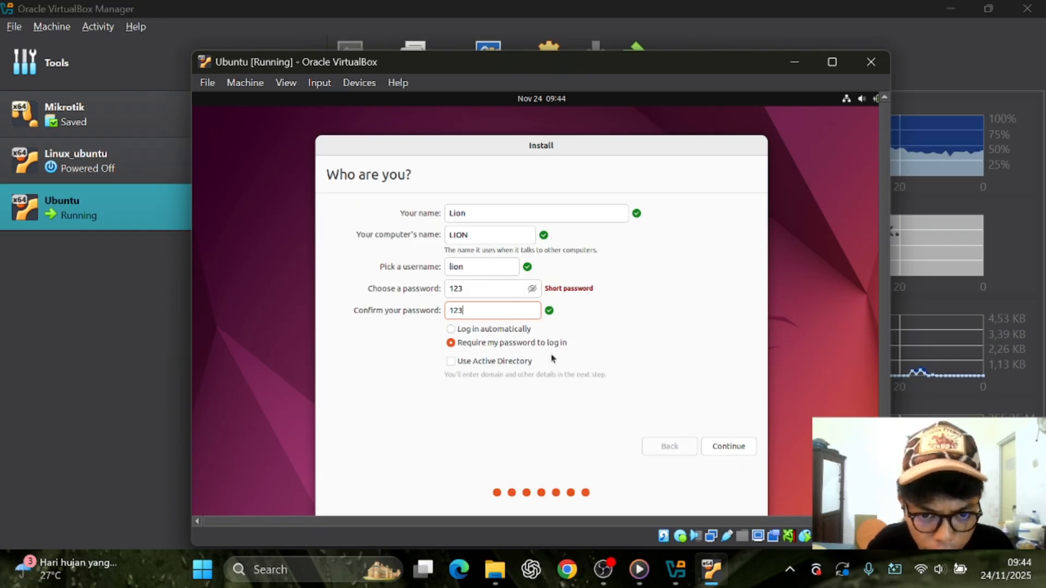
pyautogui.click(730, 448)
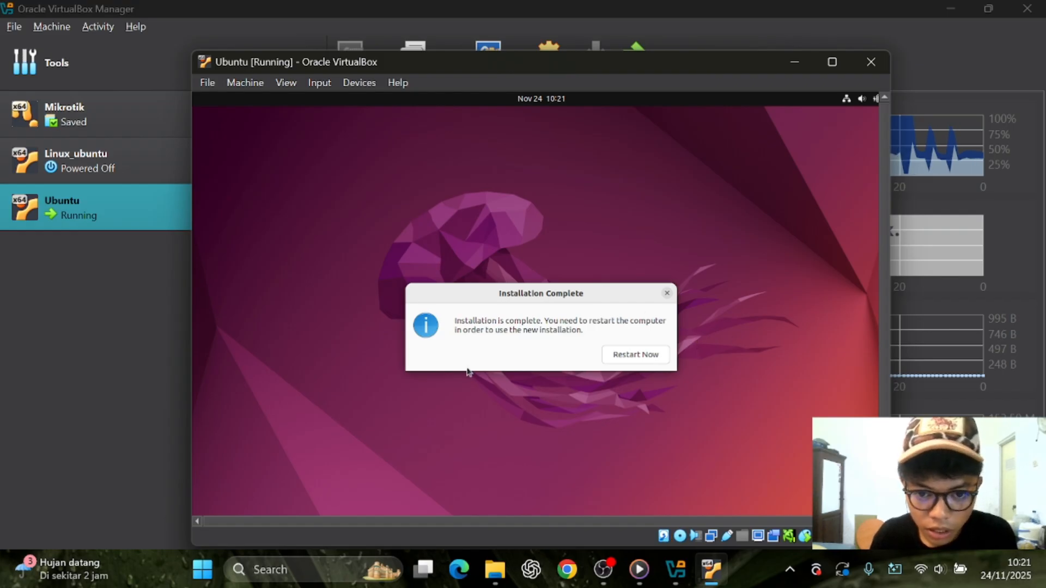
# Restart into the installed Ubuntu and log in to the user account with its password
pyautogui.click(624, 356)
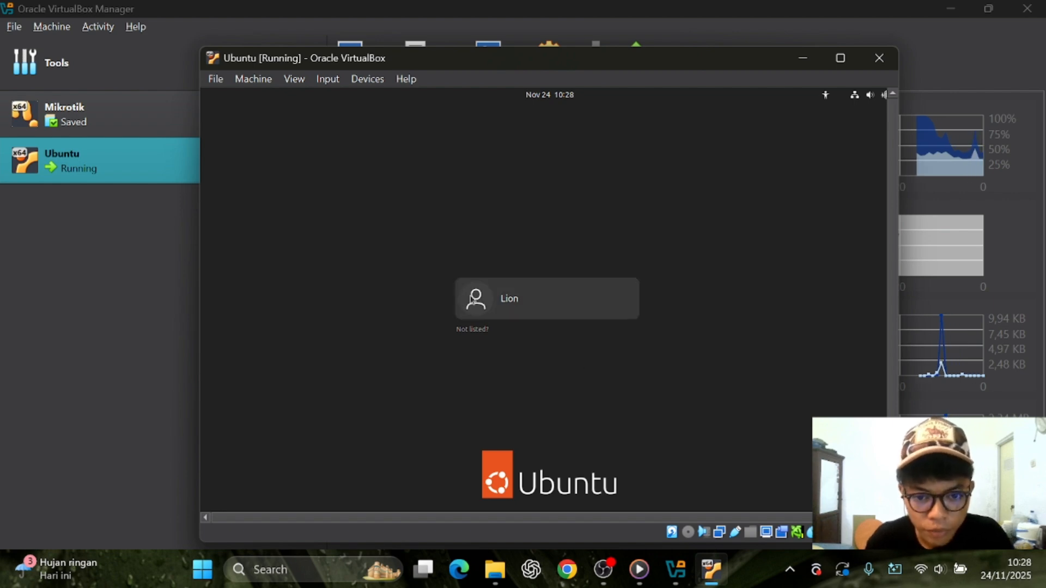
pyautogui.click(538, 305)
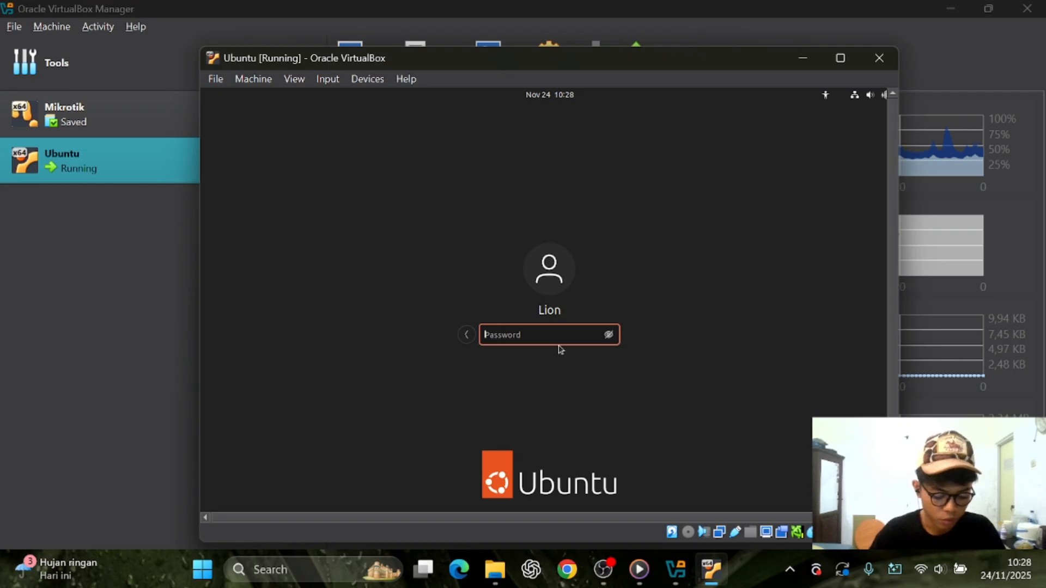
pyautogui.write('123')
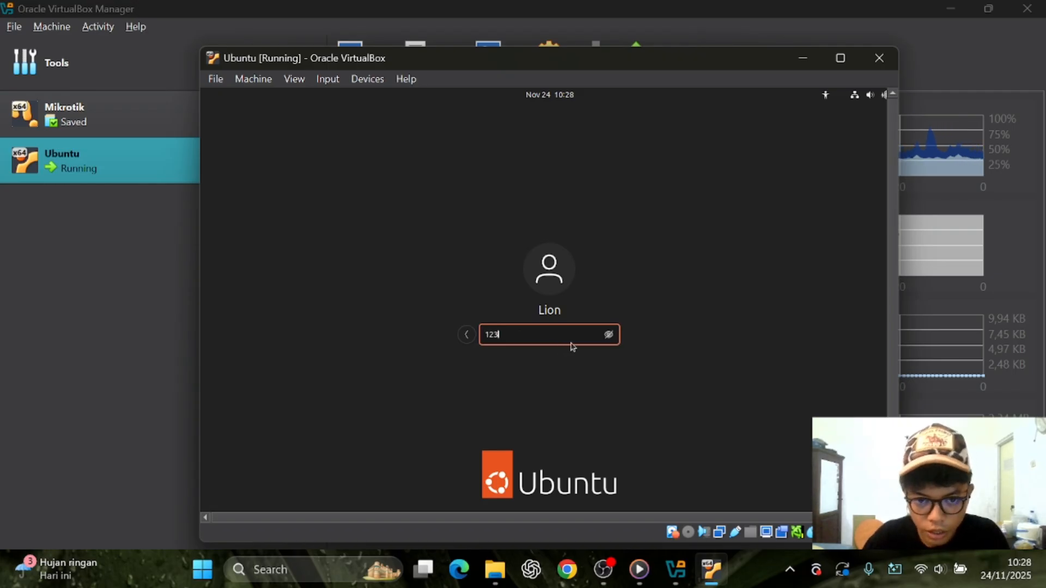
pyautogui.press('Return')
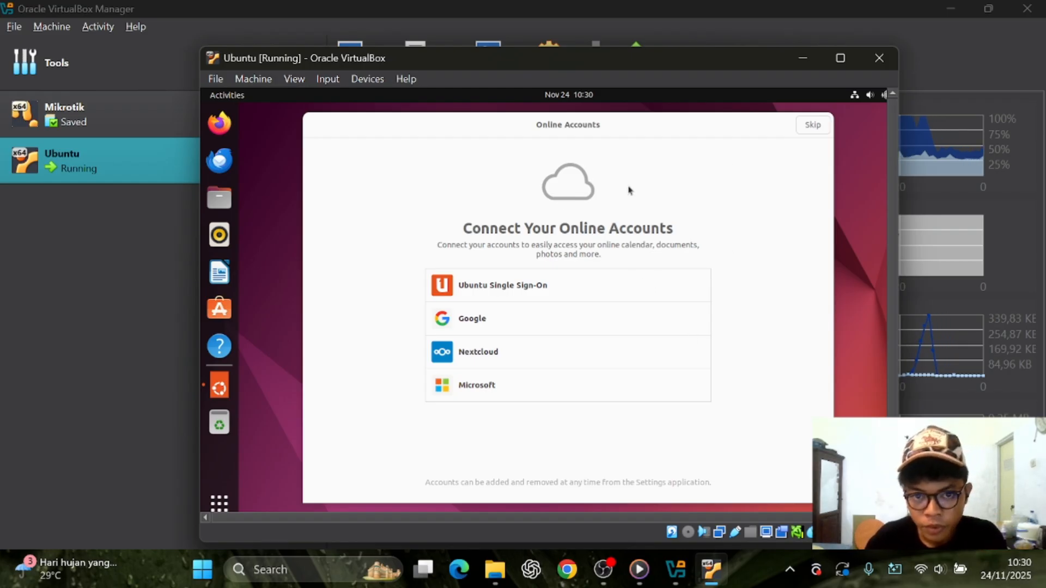
# Skip Online Accounts, finish the welcome wizard, and switch to the Multitasking settings
pyautogui.click(812, 124)
pyautogui.click(812, 124)
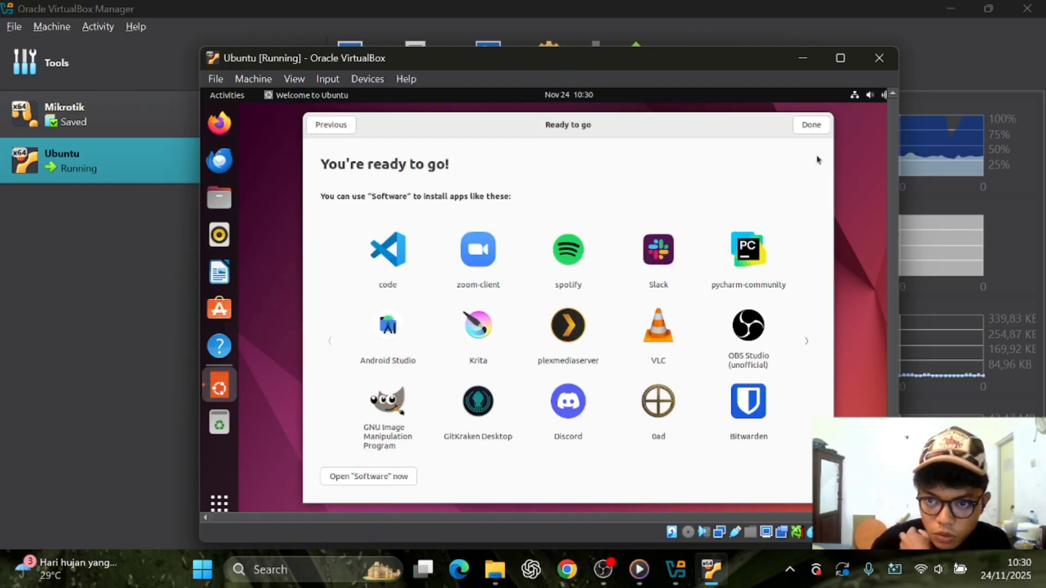
pyautogui.click(808, 131)
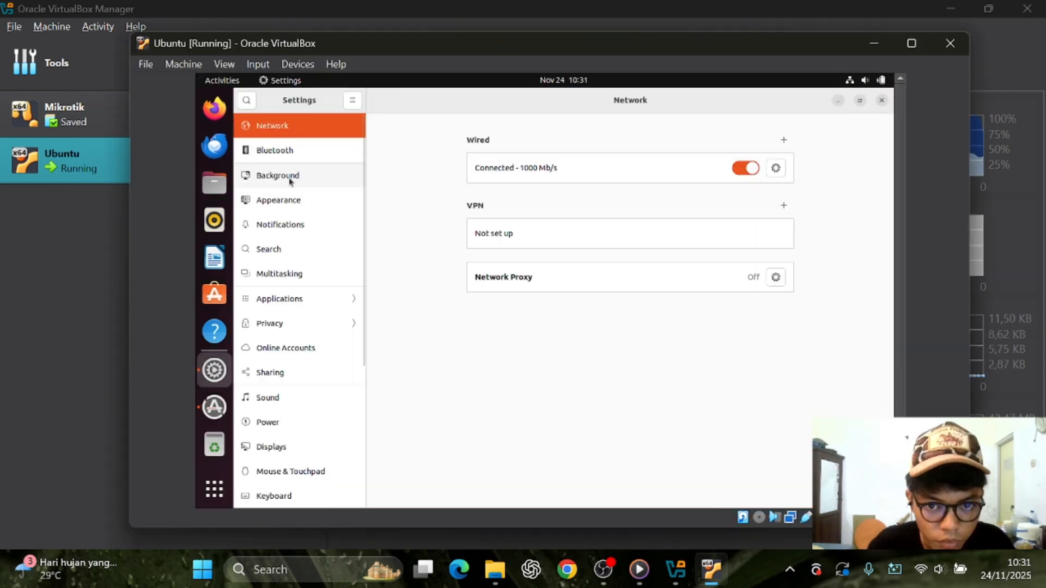
pyautogui.click(283, 273)
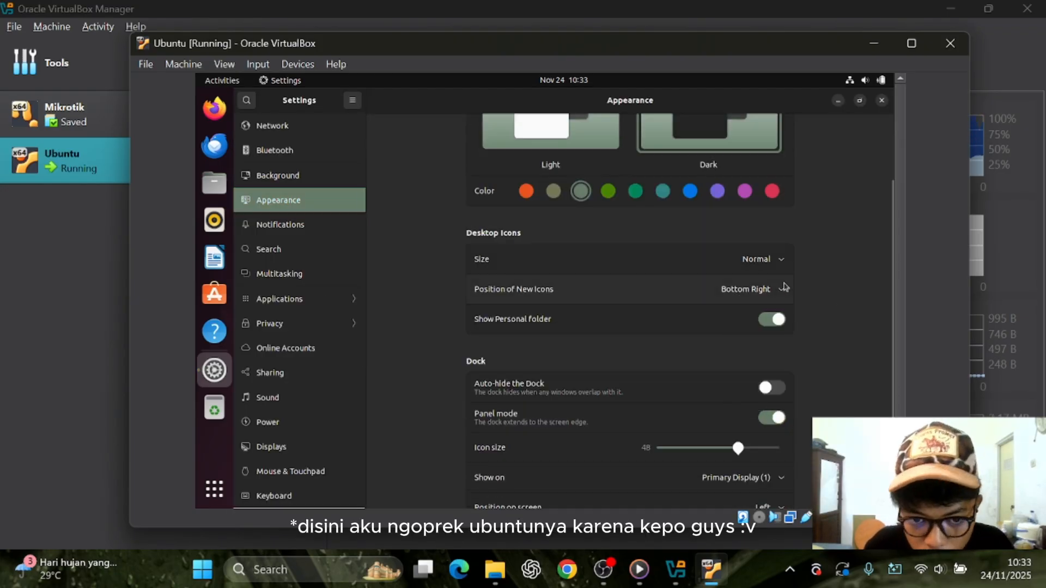
# In Ubuntu's Appearance settings, set the dock position to Bottom
pyautogui.click(784, 287)
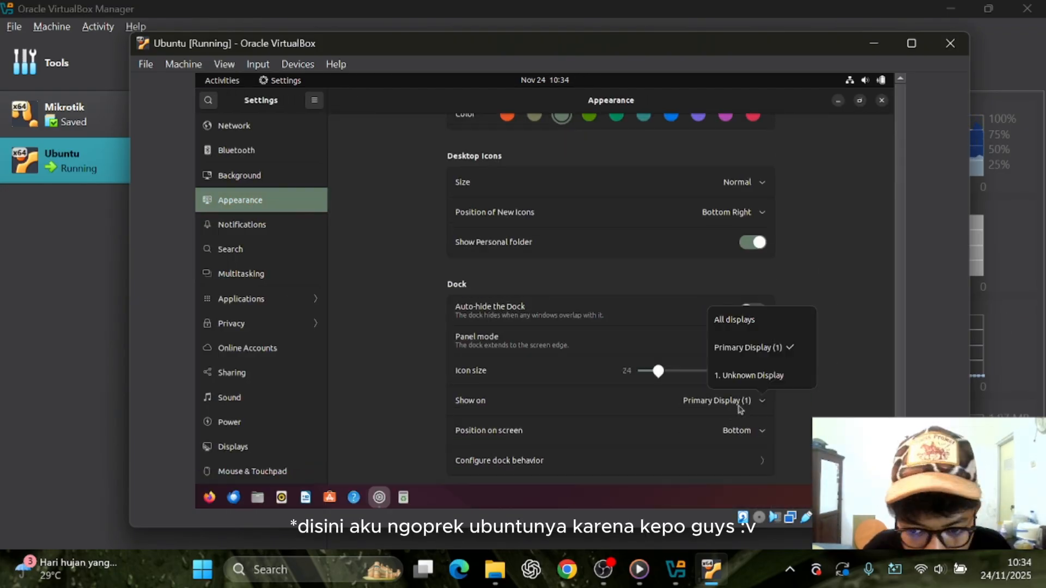
pyautogui.scroll(-3, 560, 280)
pyautogui.click(751, 415)
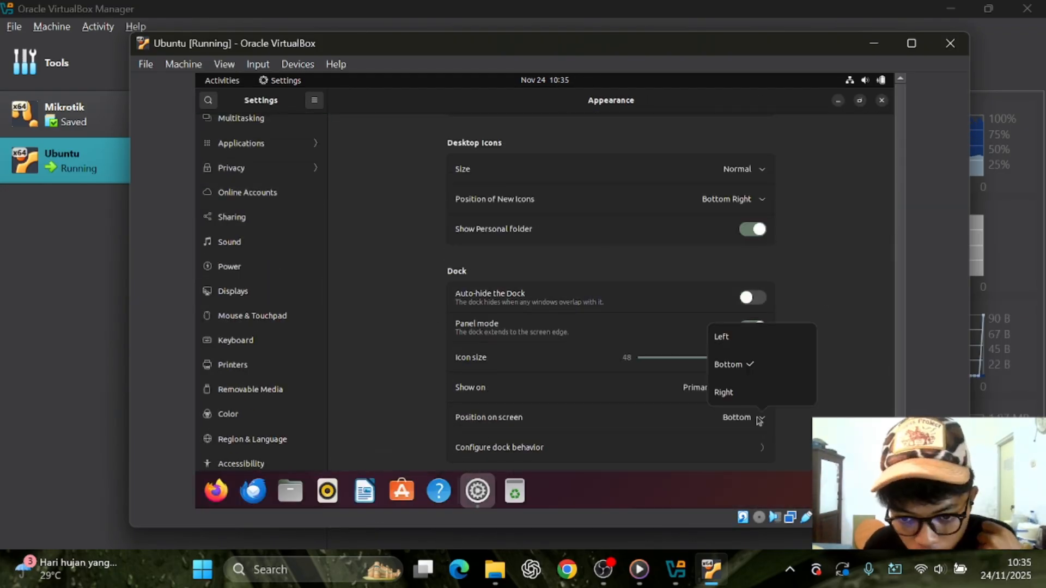
pyautogui.click(729, 366)
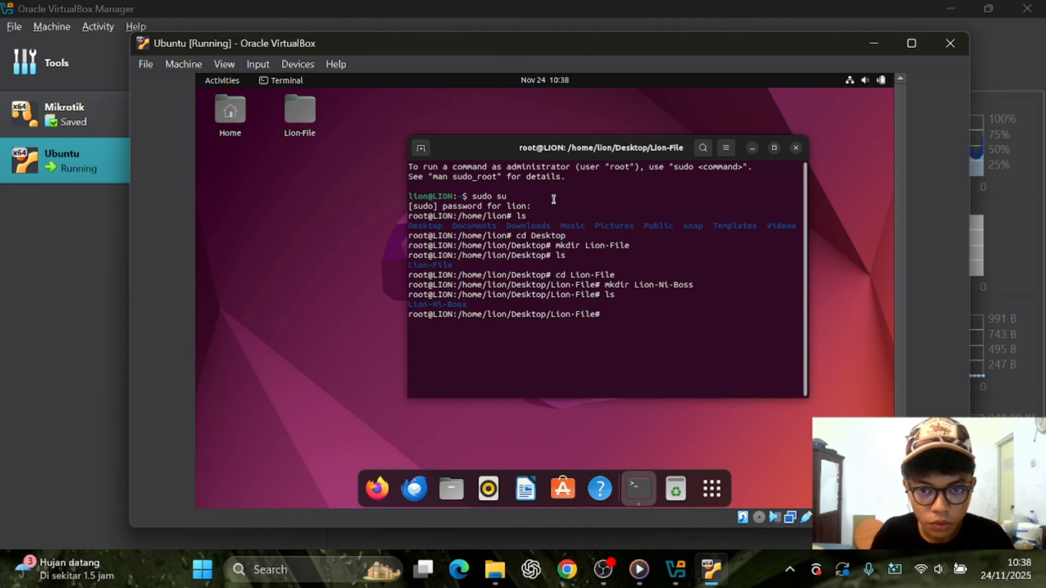
# Close the root terminal window, confirming despite the running process
pyautogui.moveTo(479, 149); pyautogui.dragTo(451, 140)
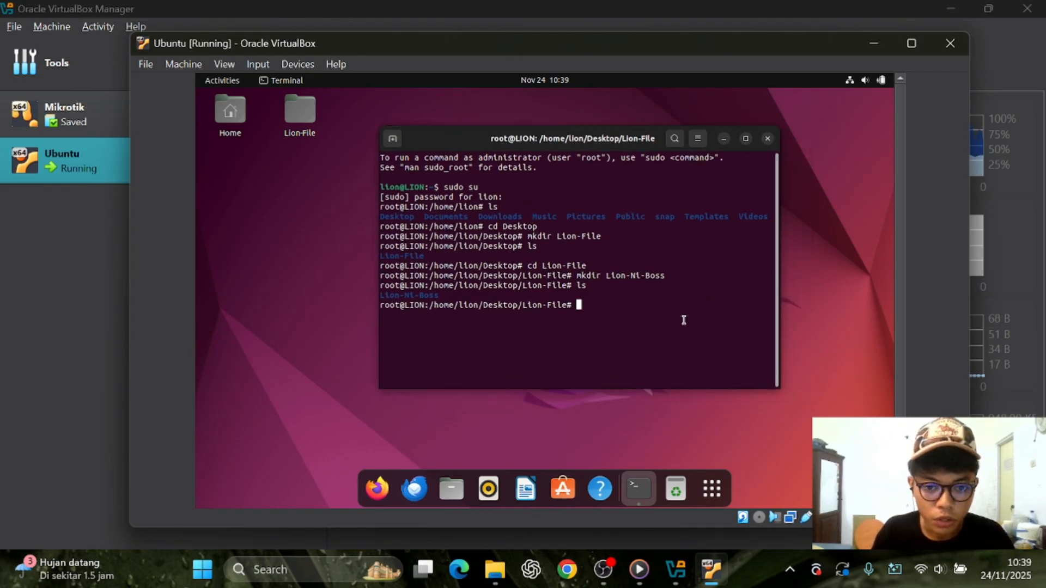
pyautogui.click(768, 139)
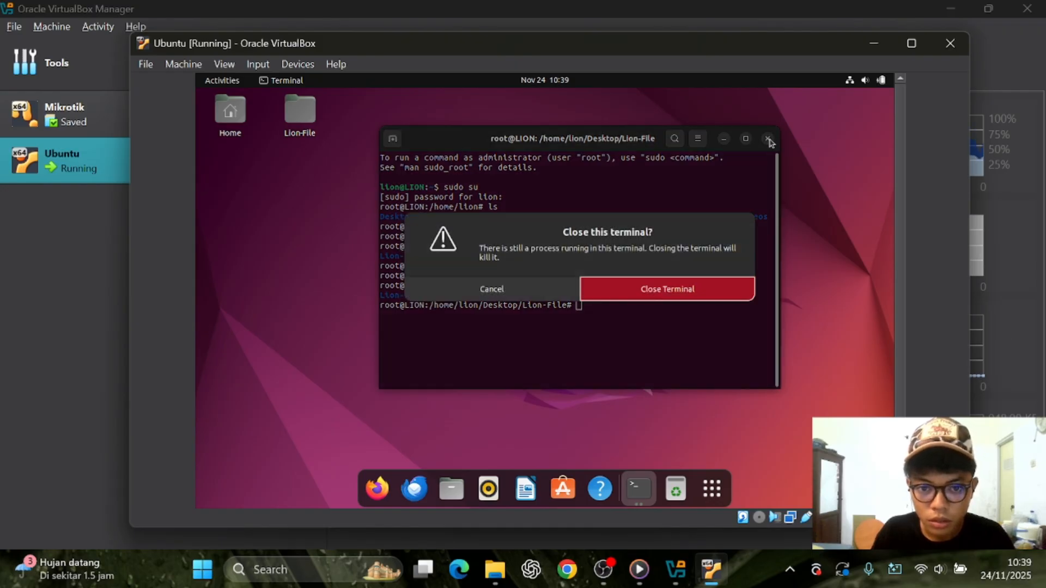
pyautogui.click(662, 290)
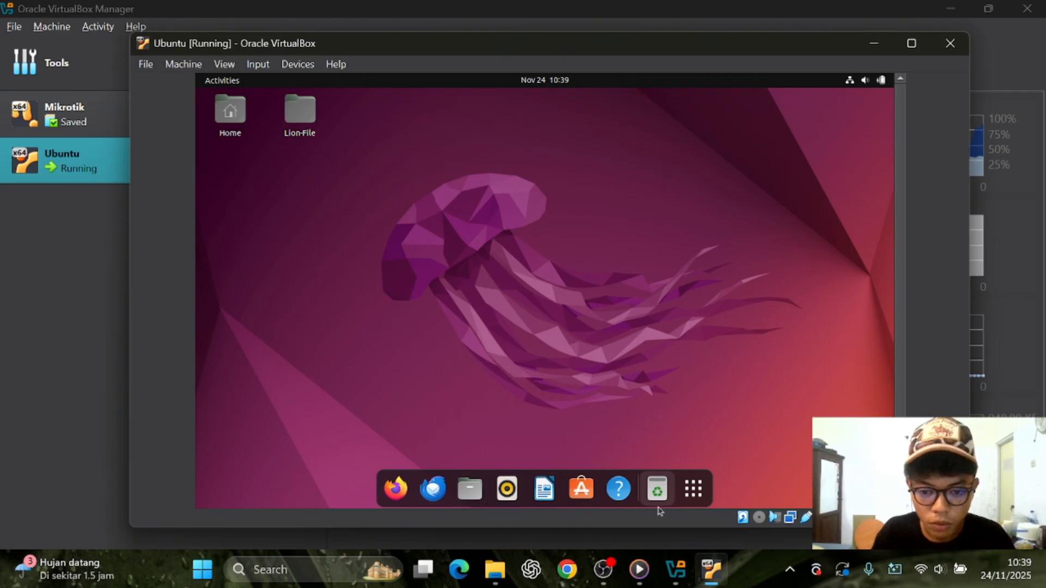
# Launch a new Terminal from the applications list and centre its window on the desktop
pyautogui.click(693, 489)
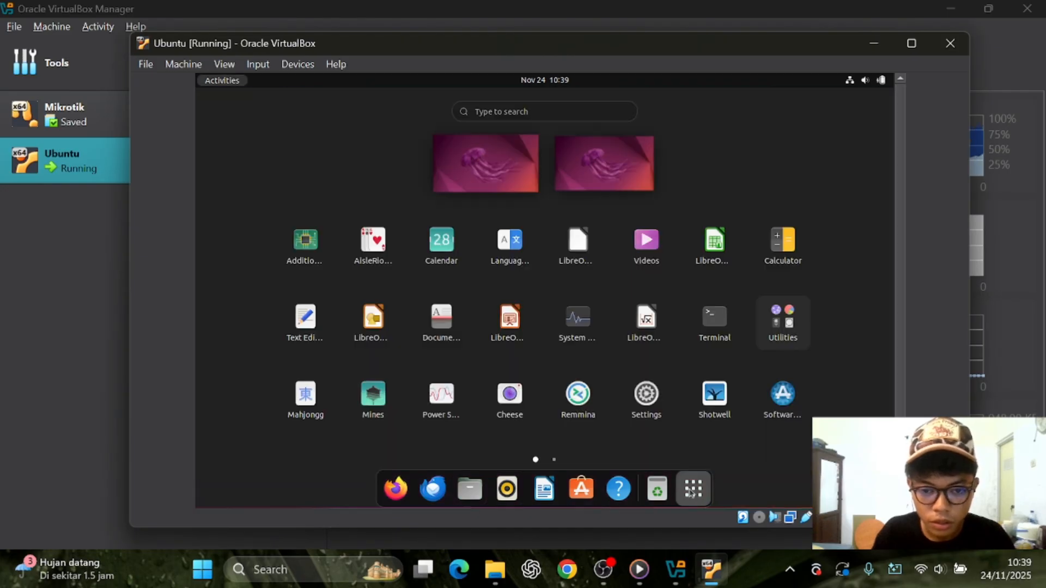
pyautogui.click(724, 321)
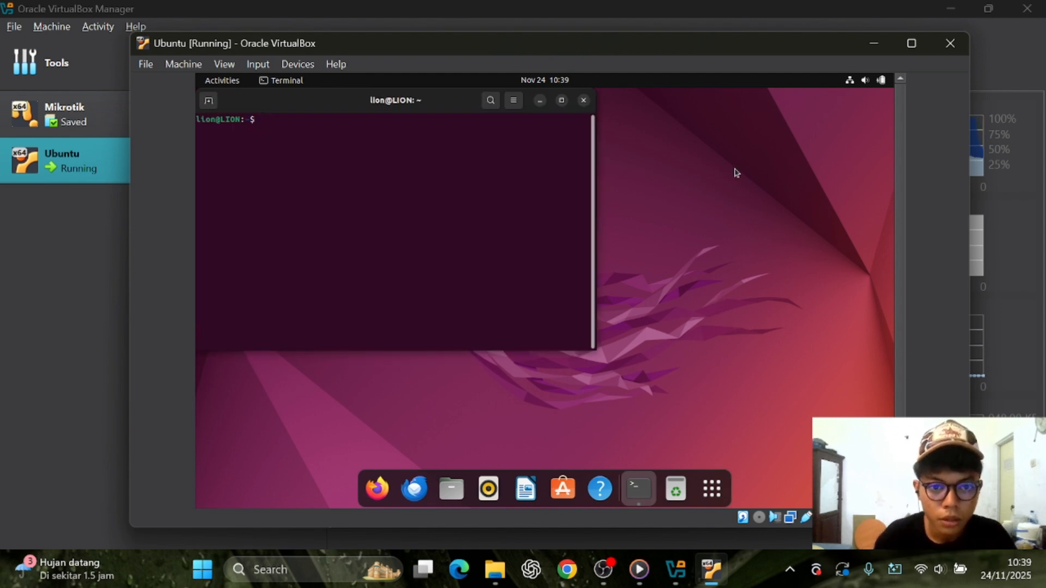
pyautogui.doubleClick(566, 102)
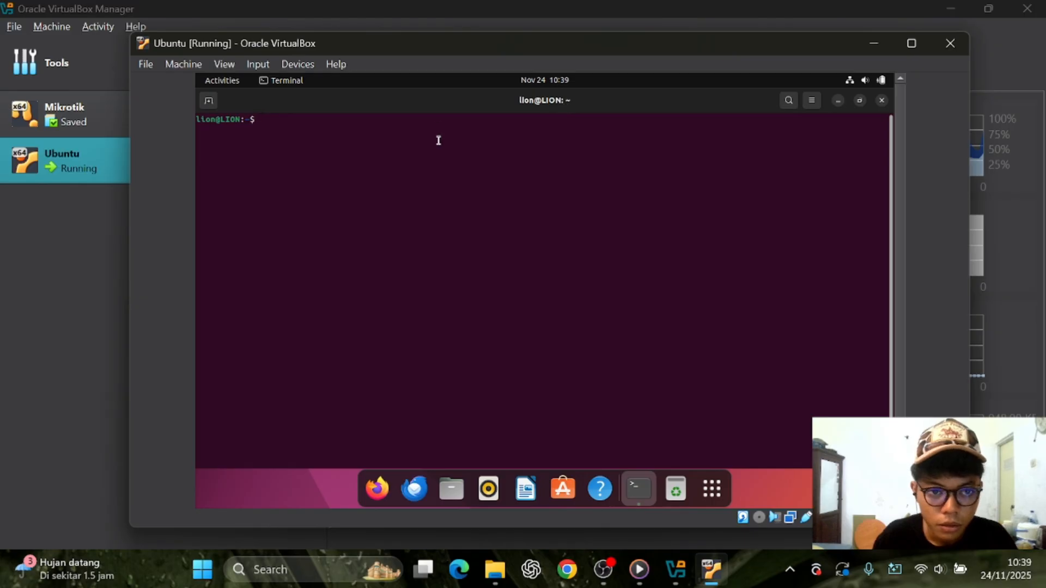
pyautogui.click(860, 103)
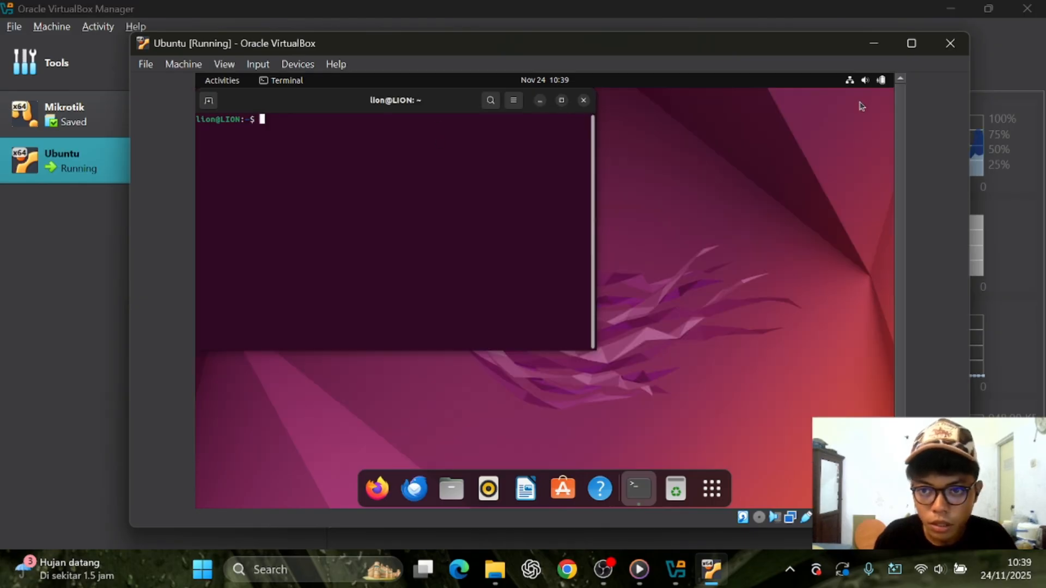
pyautogui.moveTo(320, 103); pyautogui.dragTo(483, 155)
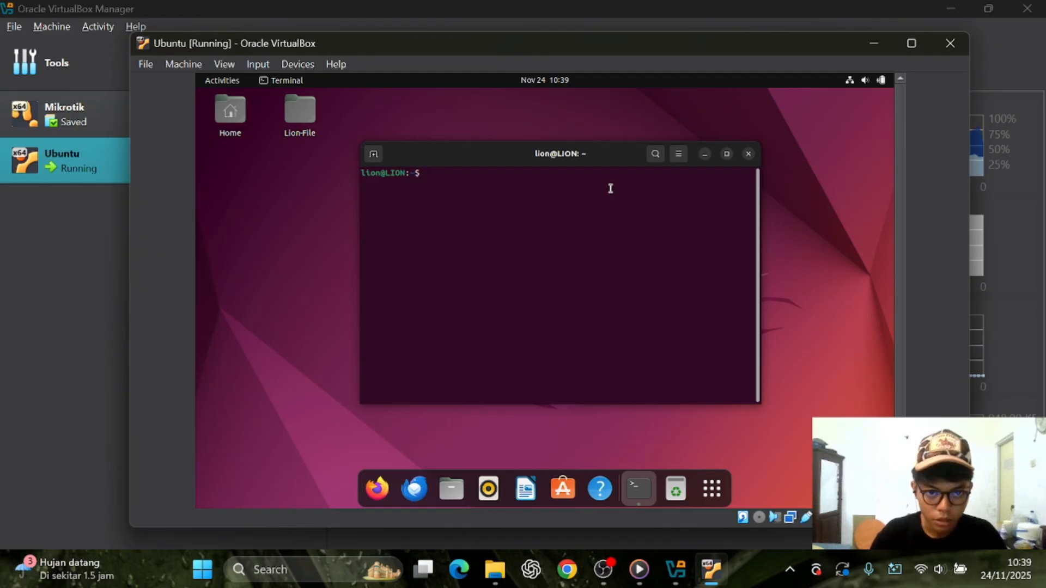
# Run 'shutdown now' in the terminal
pyautogui.write('shut')
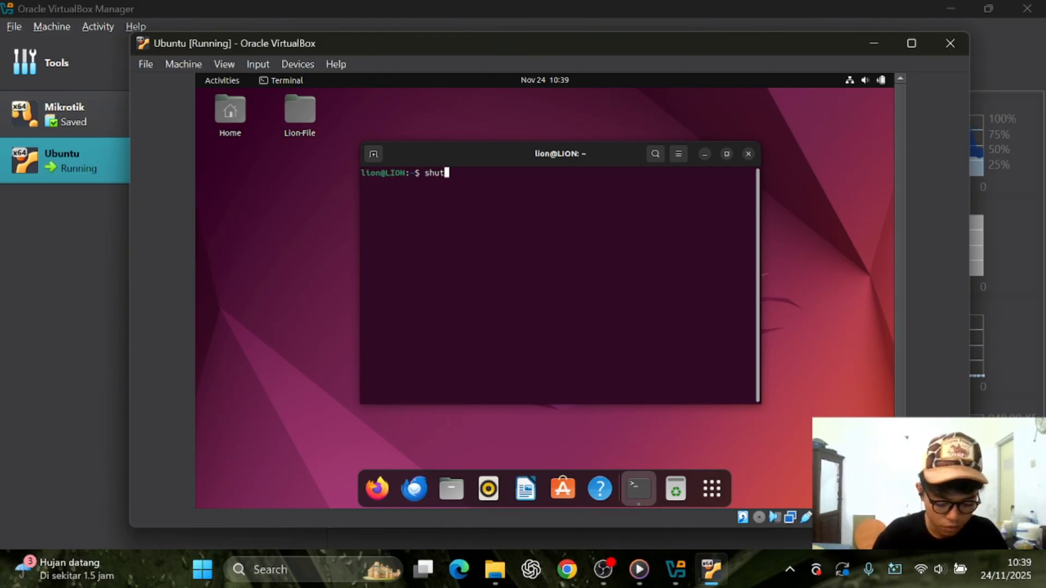
pyautogui.write('down now')
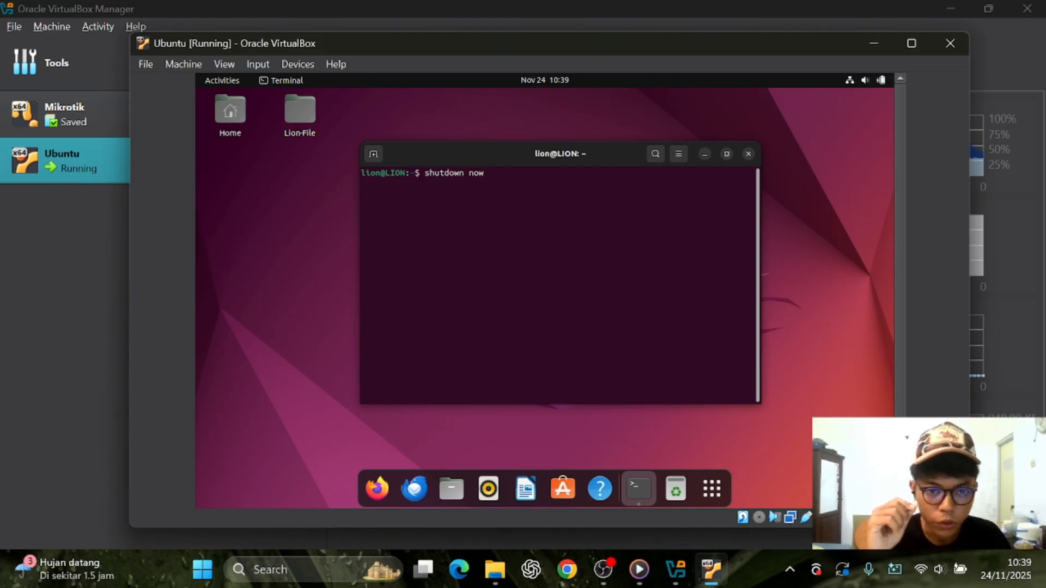
pyautogui.press('Return')
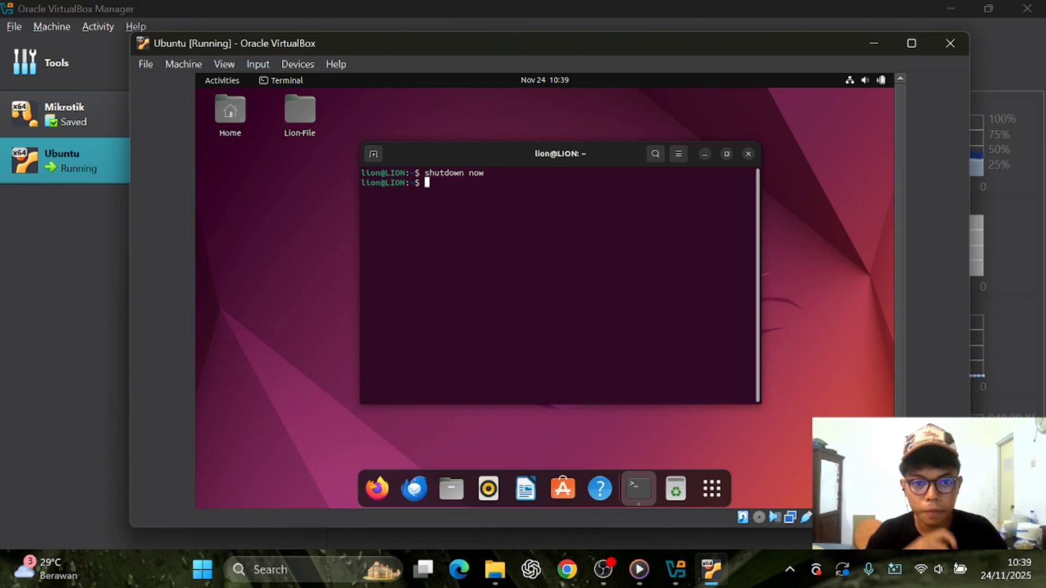